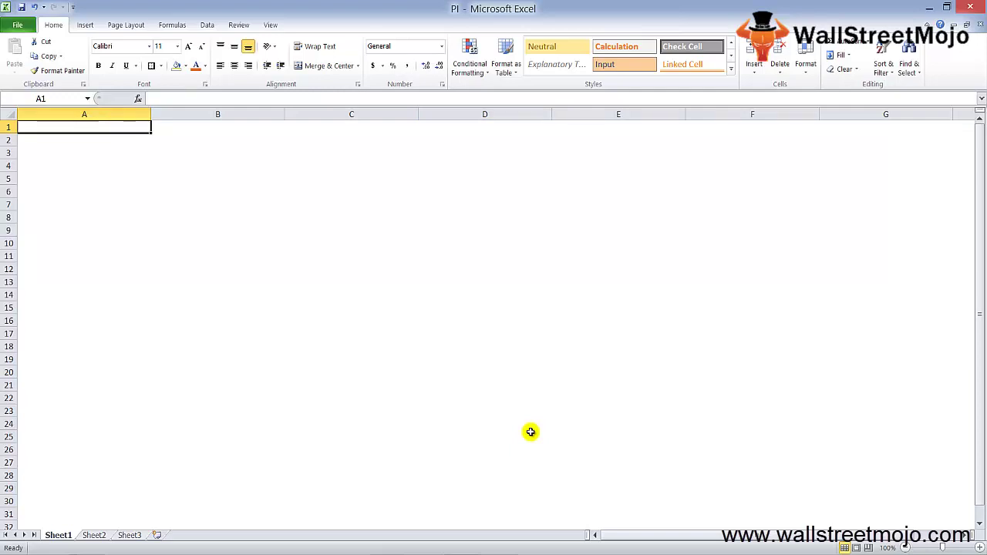
type("Rario")
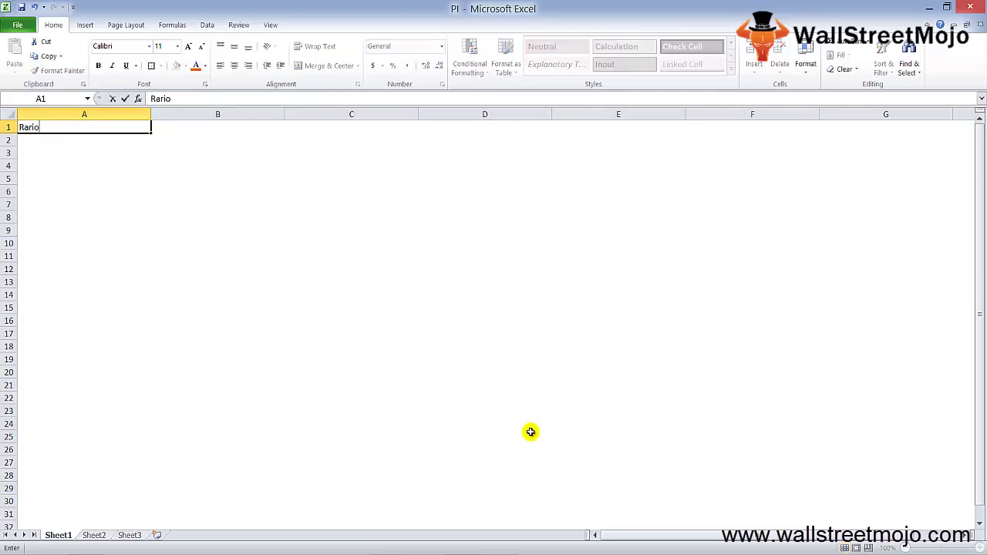
key("BackSpace")
key("BackSpace")
key("BackSpace")
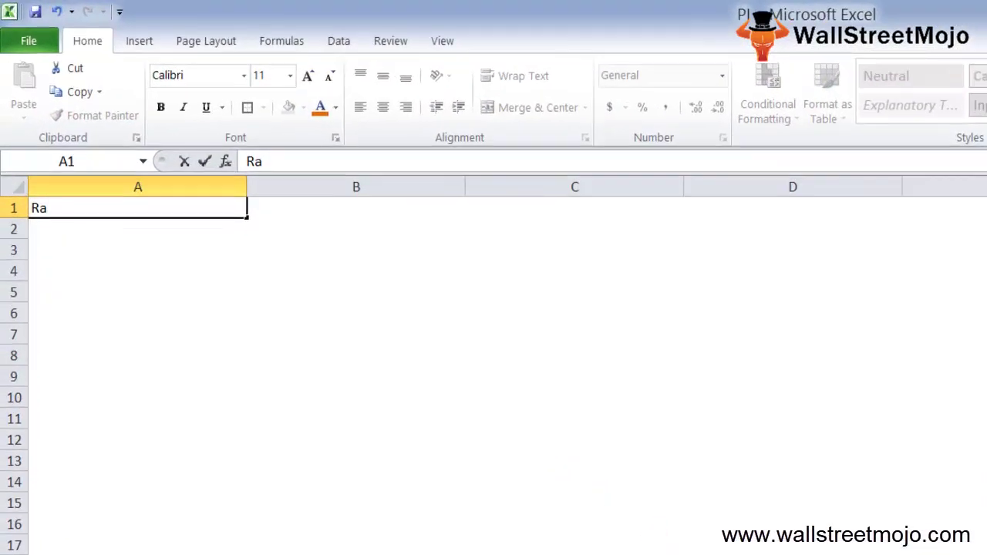
type("tio of")
key("BackSpace")
key("BackSpace")
key("BackSpace")
key("BackSpace")
key("BackSpace")
key("BackSpace")
key("BackSpace")
key("BackSpace")
Enter the heading "What is PI?" in cell A1.
type("What is ")
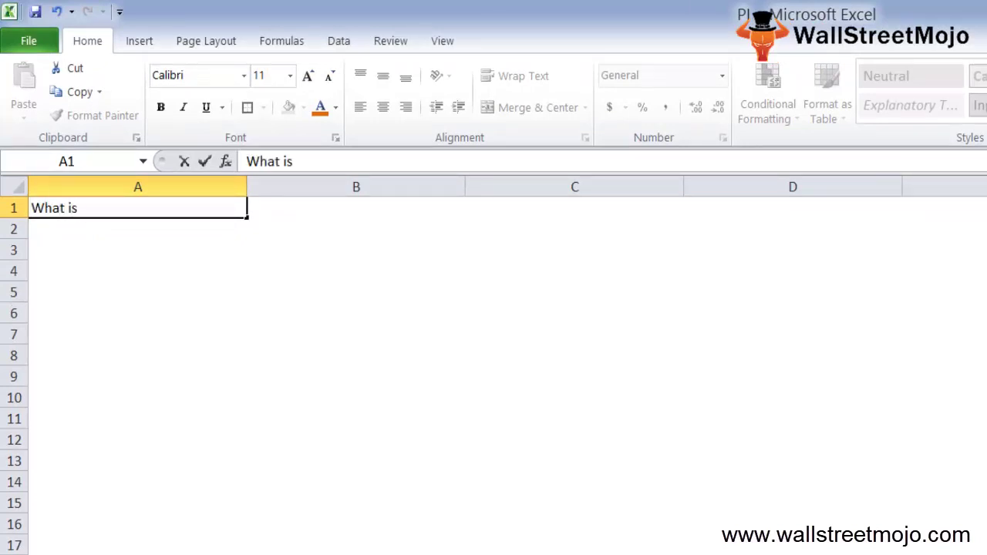
type("PI?")
left_click(138, 249)
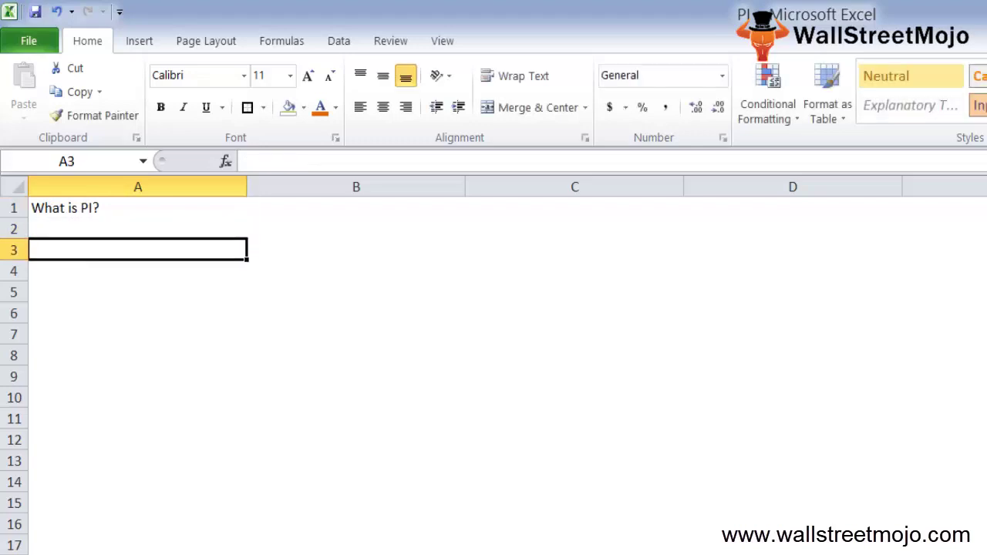
Enter the definition "Ratio of the PV of Future cash flow" in cell A3.
type("Ratio o")
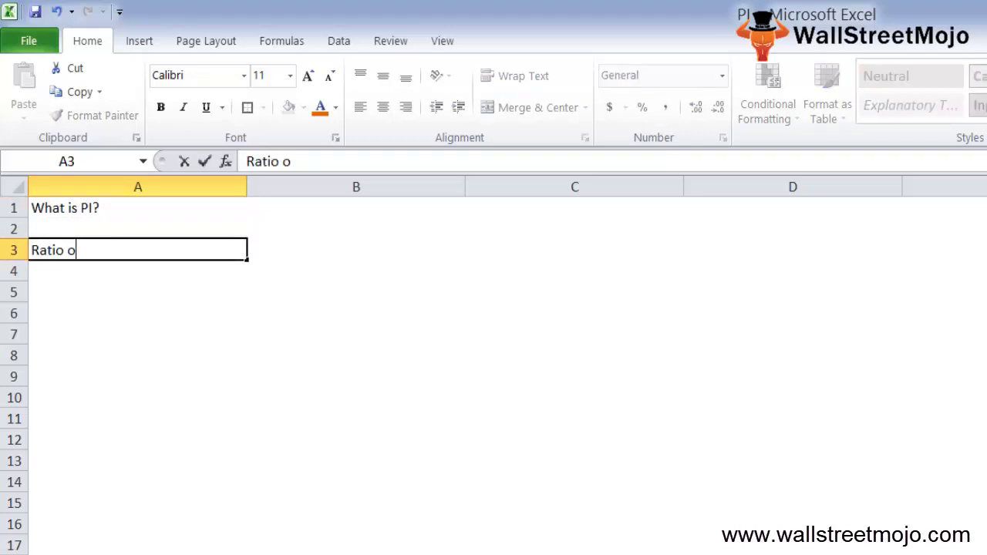
type("f the PV ")
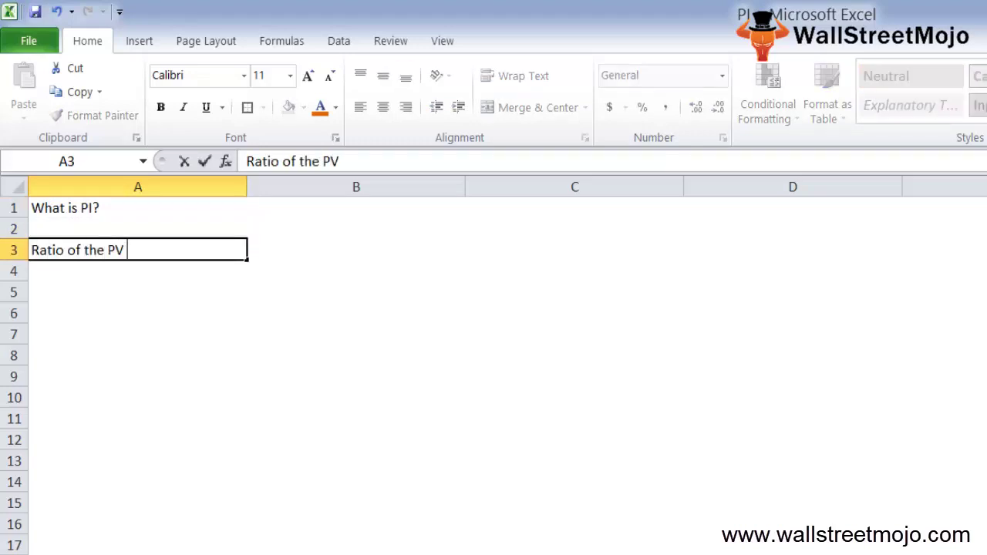
type("of Futu")
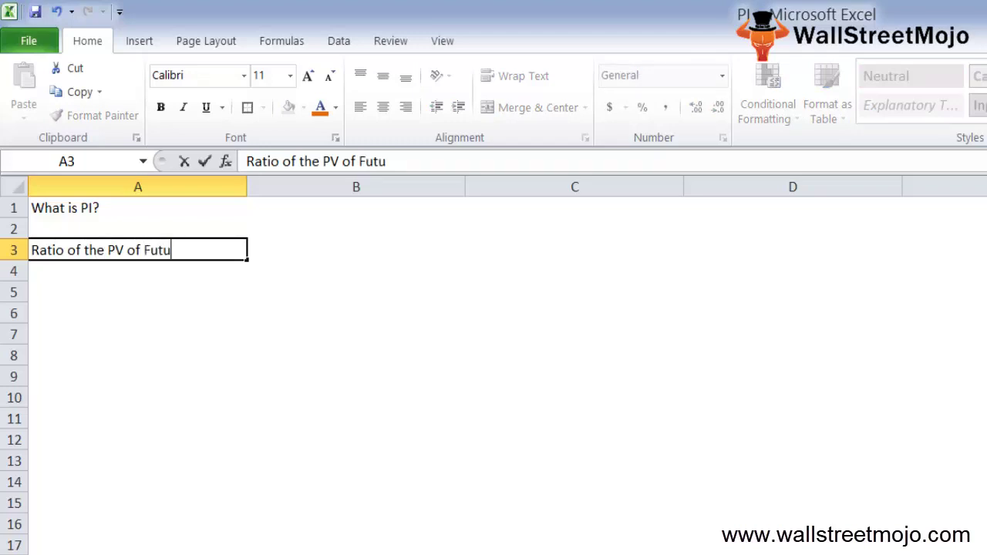
type("re cash flow")
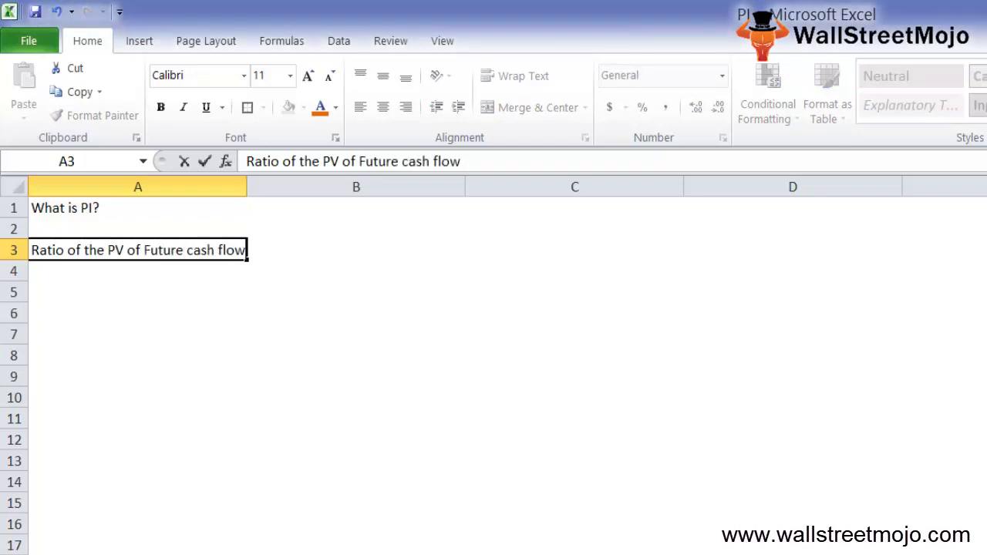
key("Return")
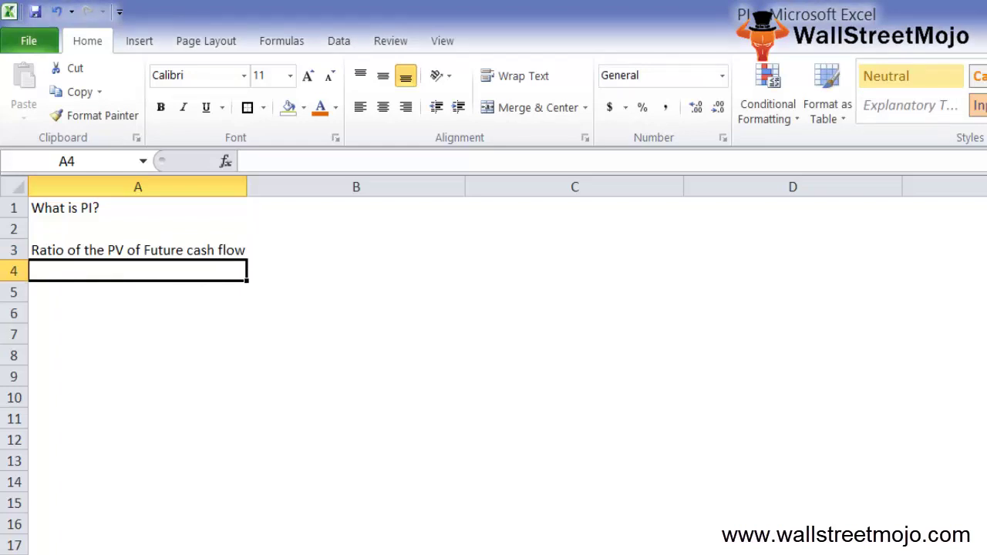
Enter the note "Cost benefit analysis" in cell A5, leaving row 4 blank.
key("Return")
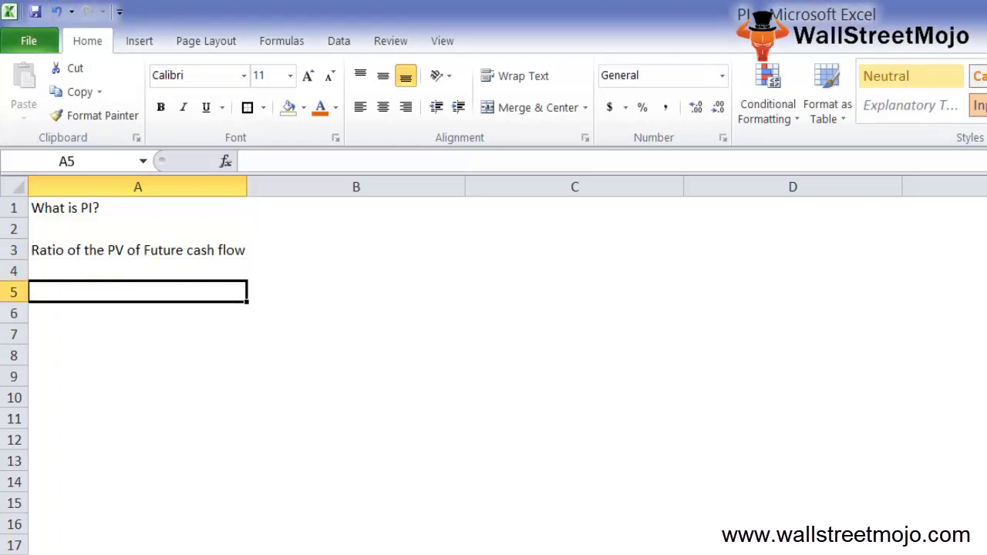
type("Cost b")
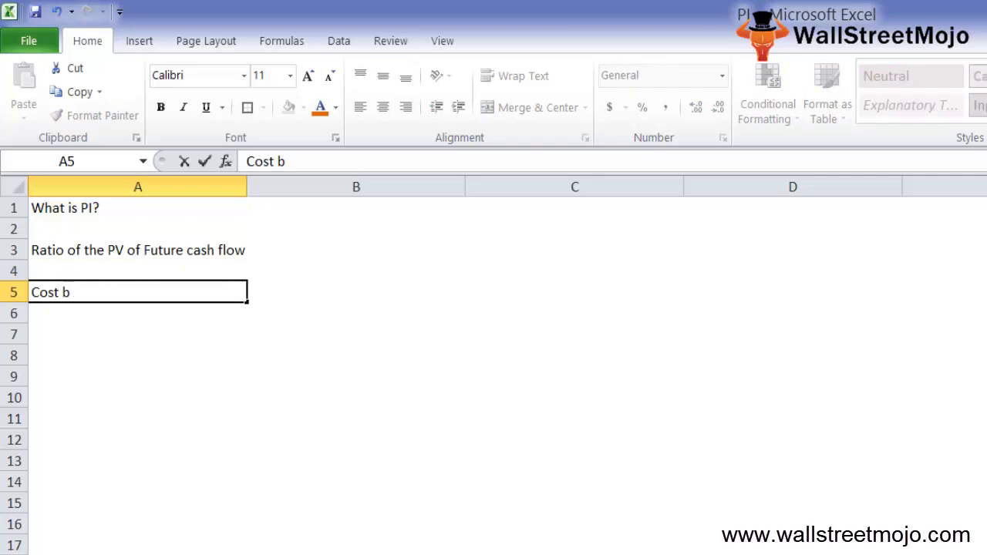
type("enefit ana")
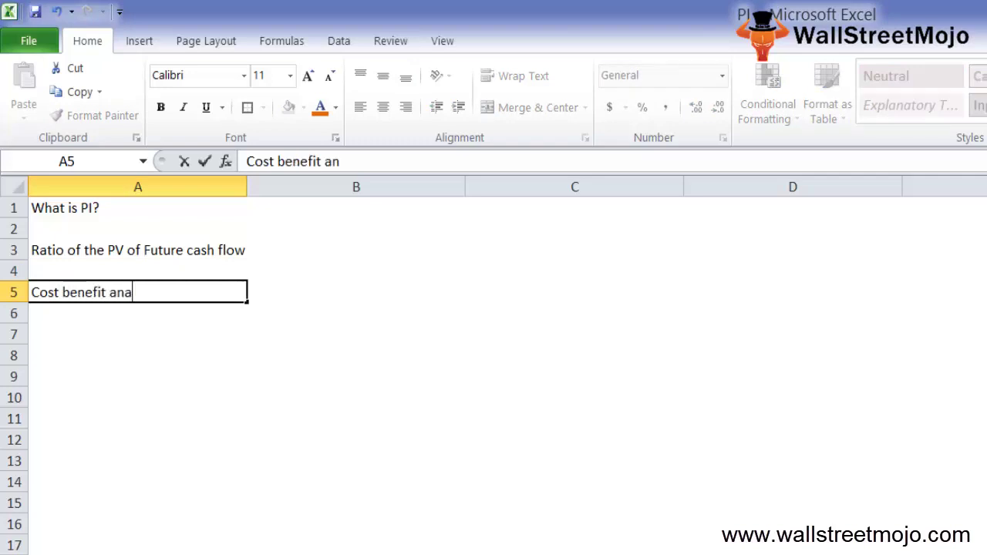
type("lysis")
key("BackSpace")
key("BackSpace")
type("is")
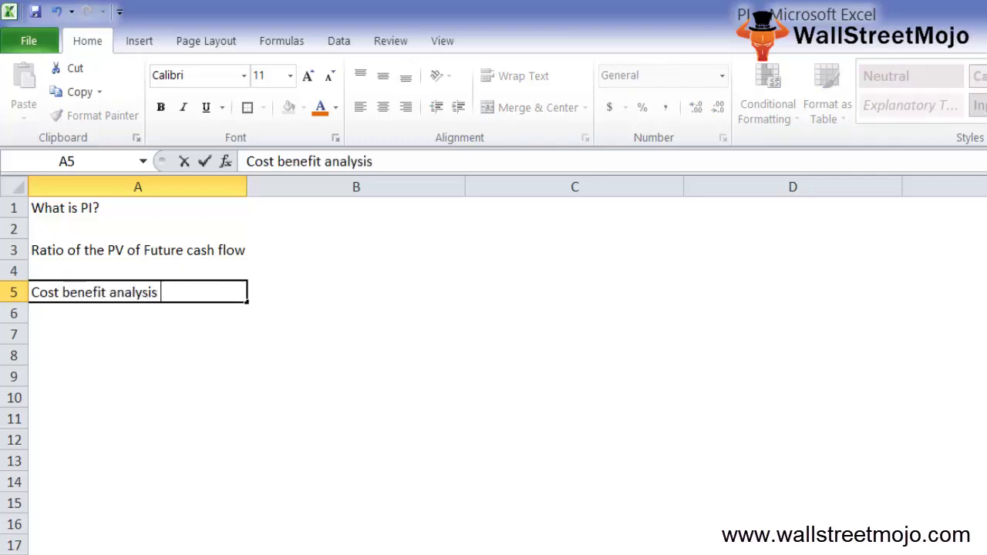
key("Return")
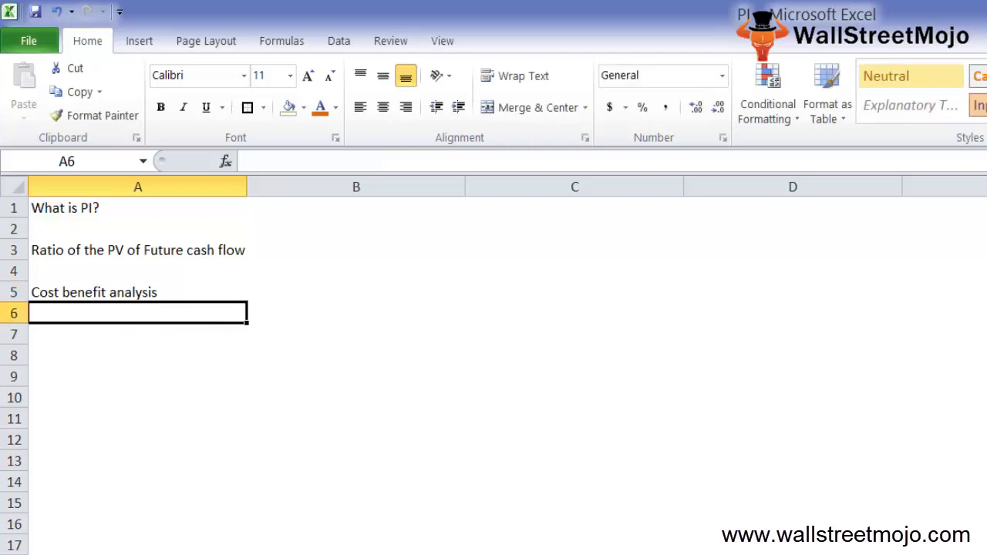
Enter "rank in order of best return on intial investment" in cell A6, directly under the cost benefit note.
type("rank in orde")
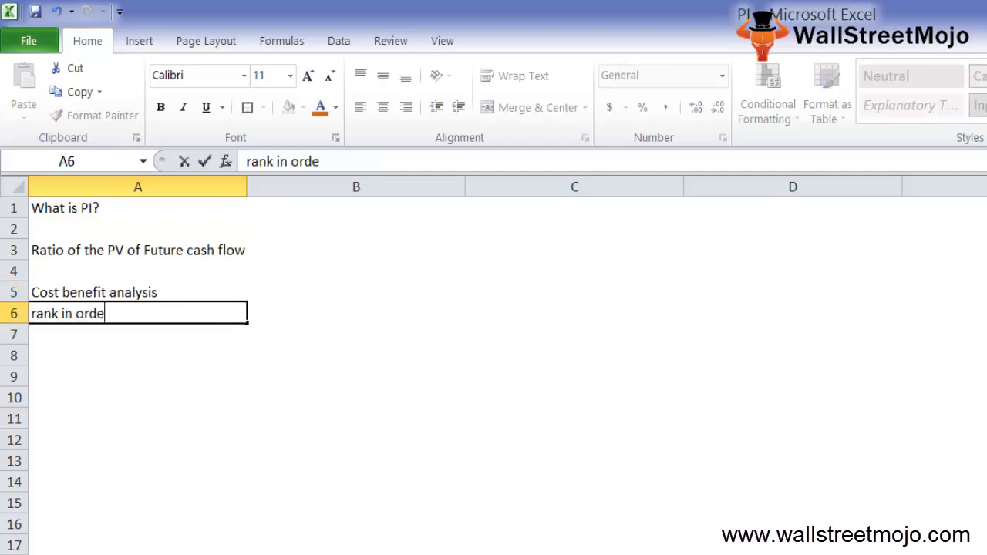
type("r of best re")
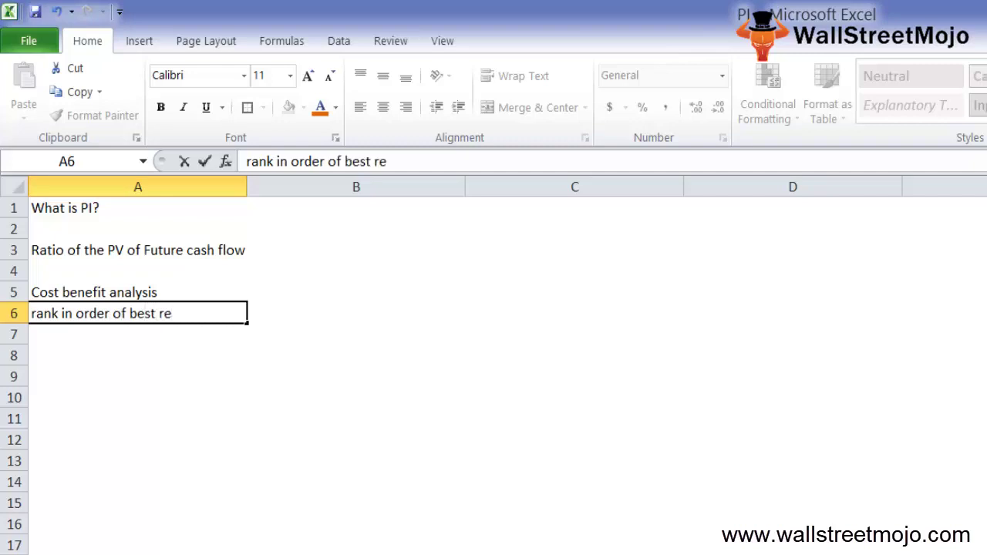
type("turn on i")
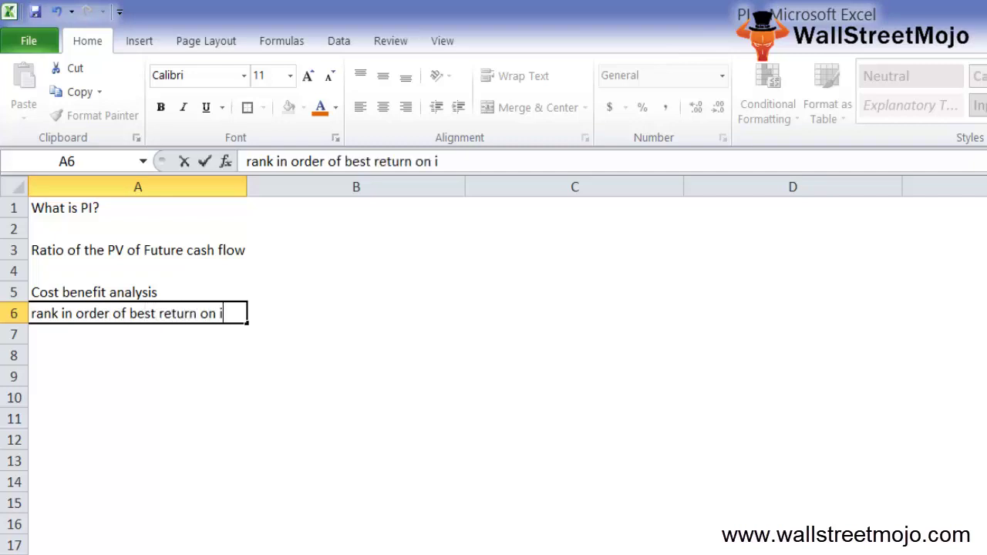
type("ntial investment")
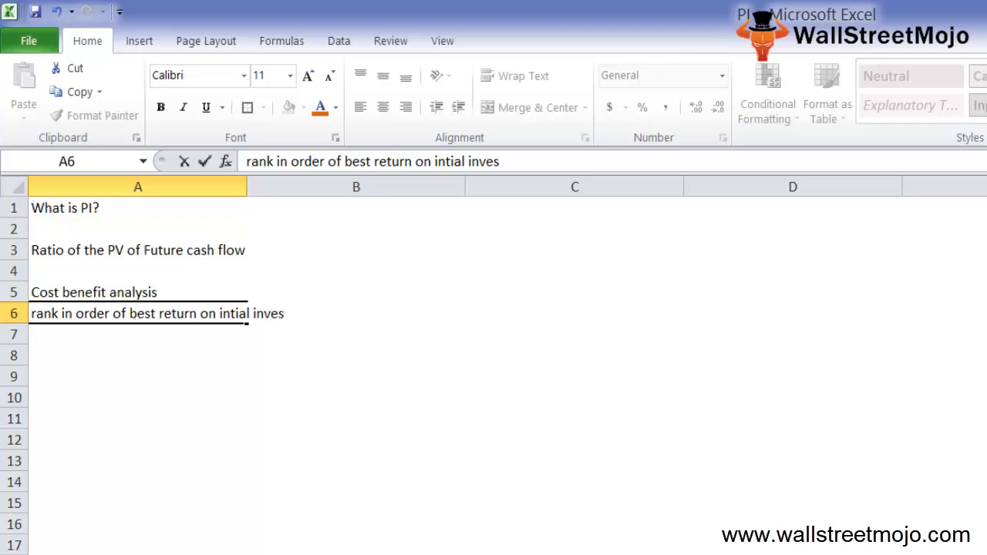
key("Return")
key("Return")
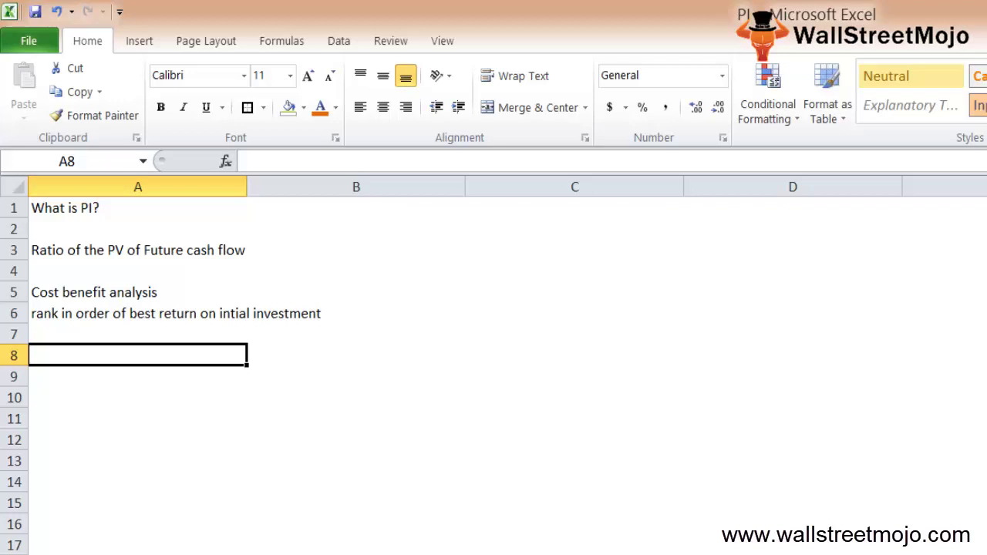
key("Return")
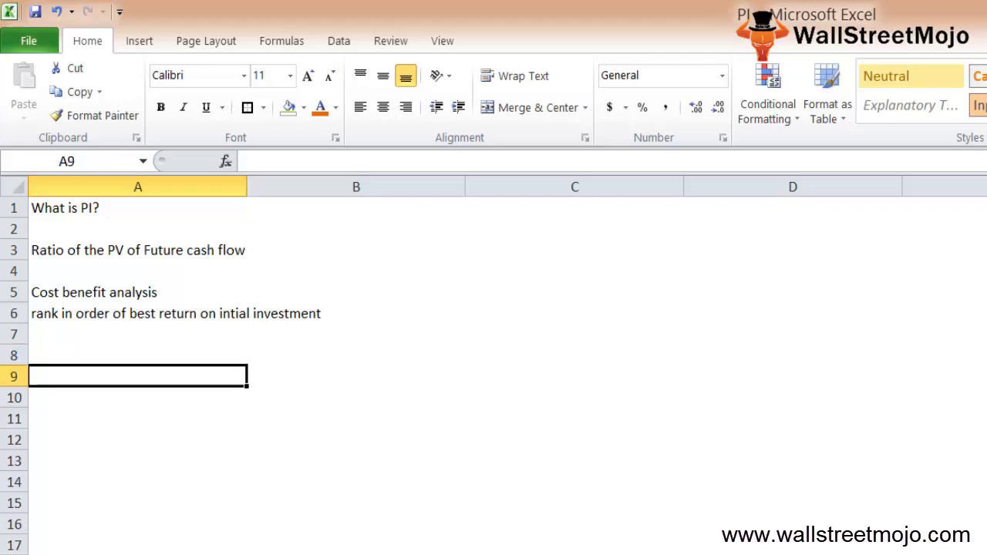
key("Up")
key("Up")
key("Up")
key("Up")
key("Up")
key("Up")
key("Up")
key("Up")
key("Down")
key("Down")
key("Down")
key("Down")
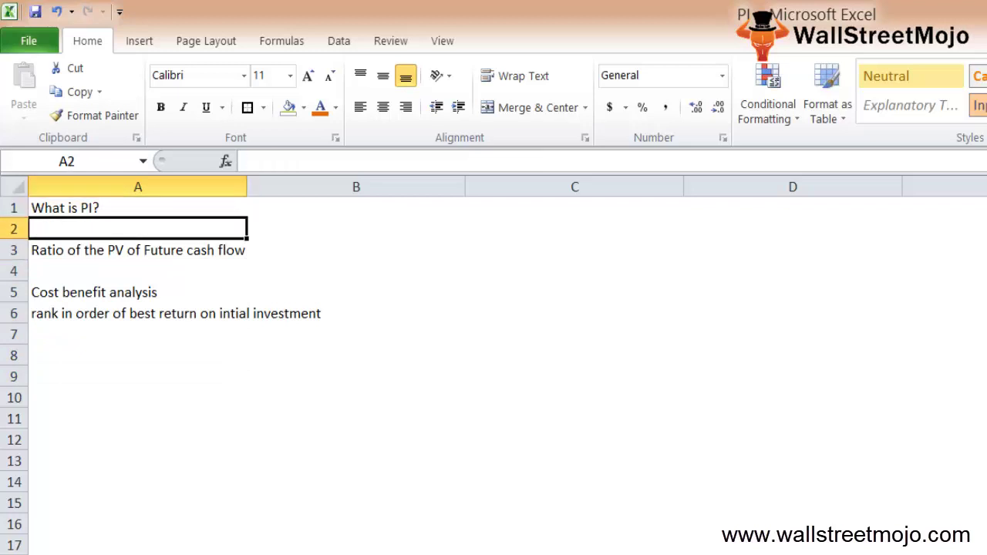
key("Down")
key("Down")
key("Down")
key("Down")
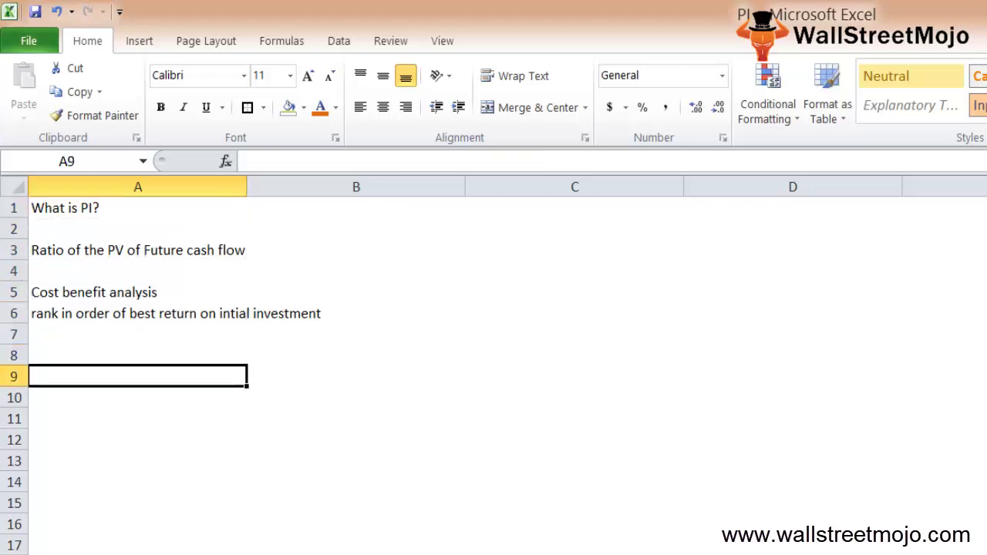
Enter the note "Make investment" in cell A10.
key("Down")
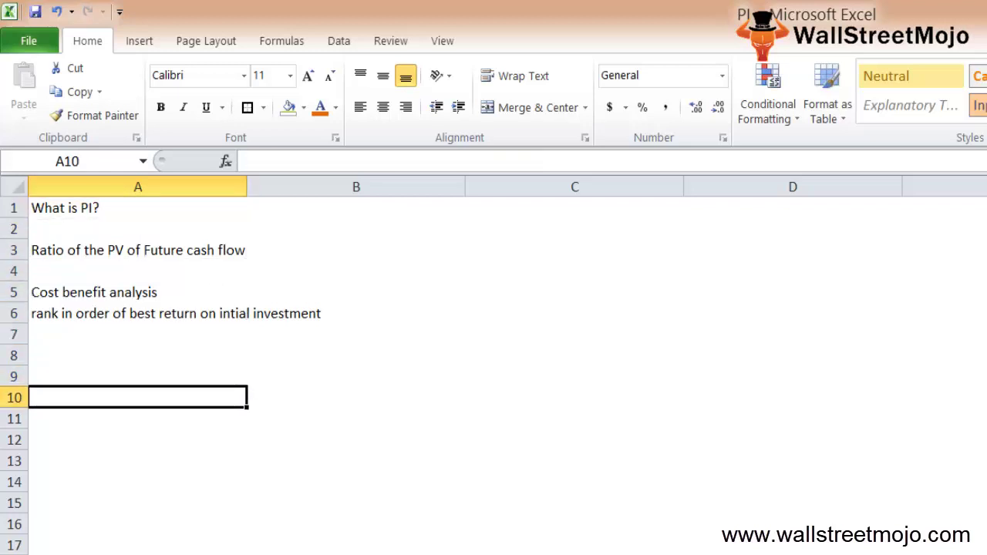
type("Make investme")
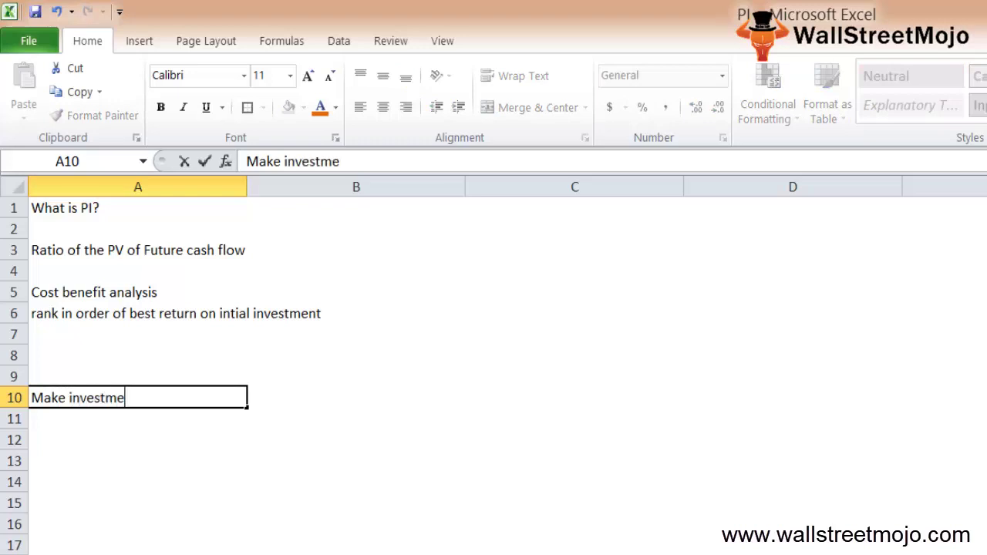
type("nt")
key("Return")
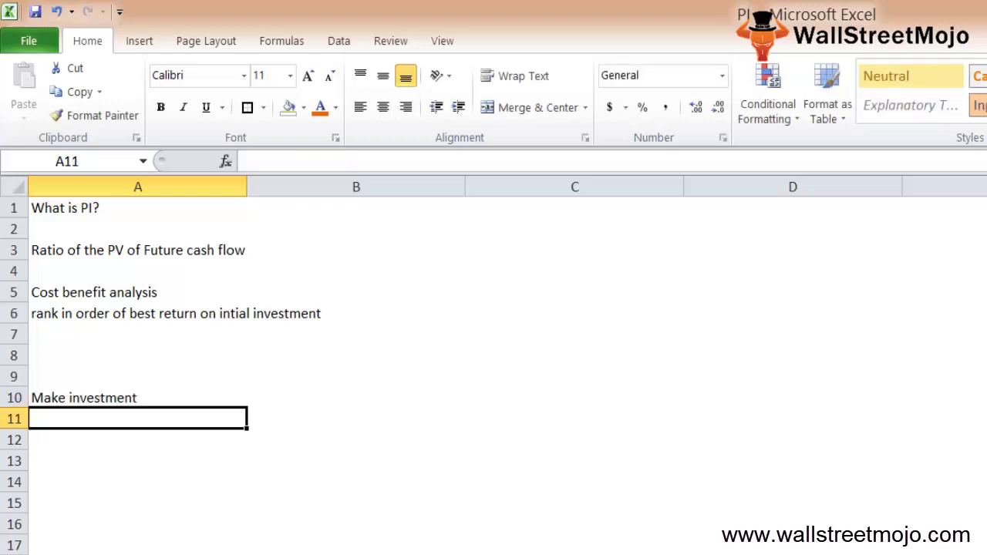
Enter "Cost benefit analysis" in cell A12, one blank row below the "Make investment" note.
key("Down")
type("C")
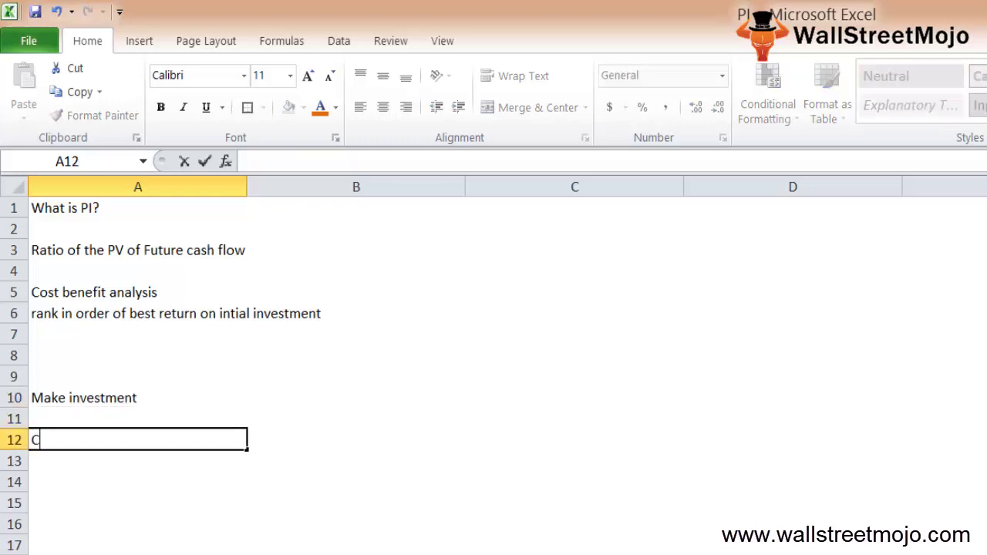
type("ost benefit analysis")
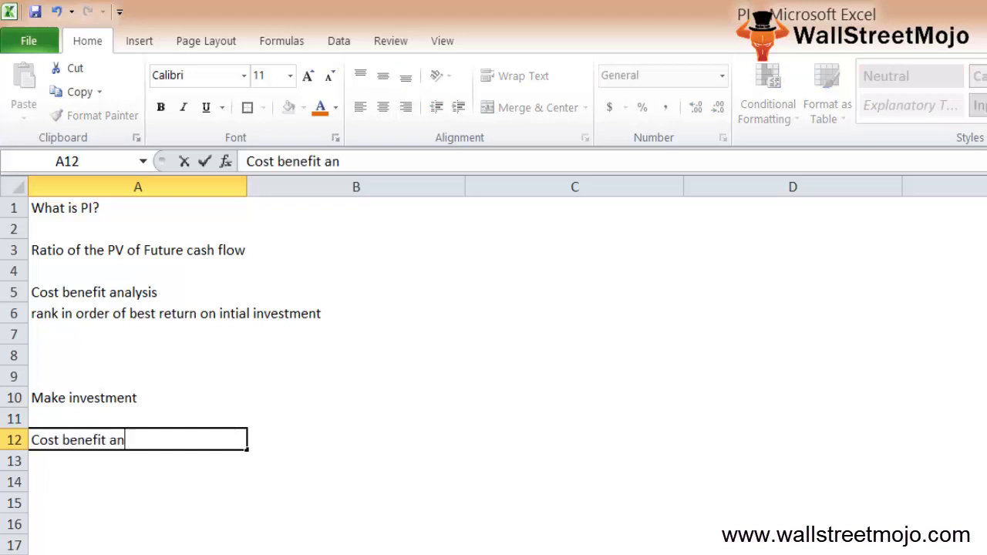
key("Return")
key("Return")
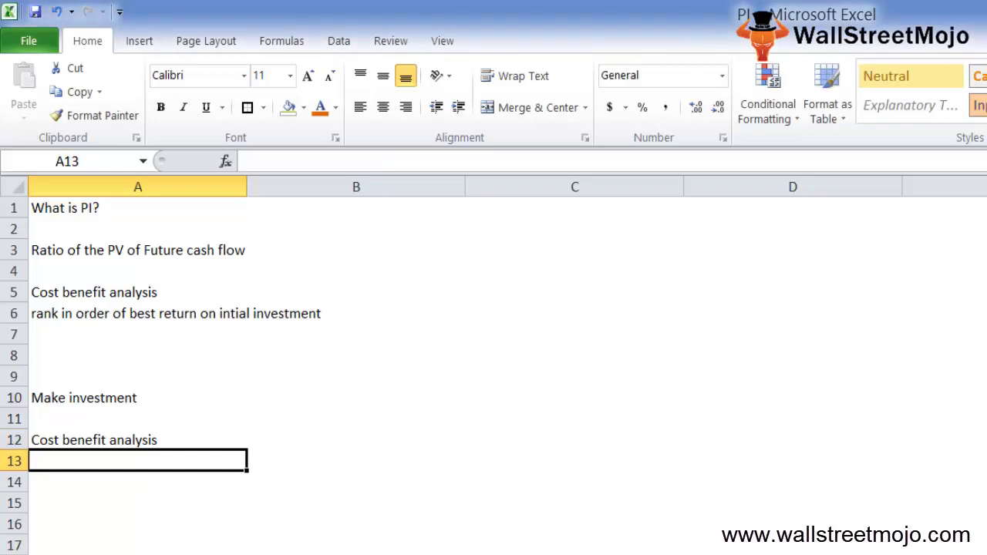
Enter the text "Why they" in cell A16, leaving rows 13 to 15 blank.
key("Return")
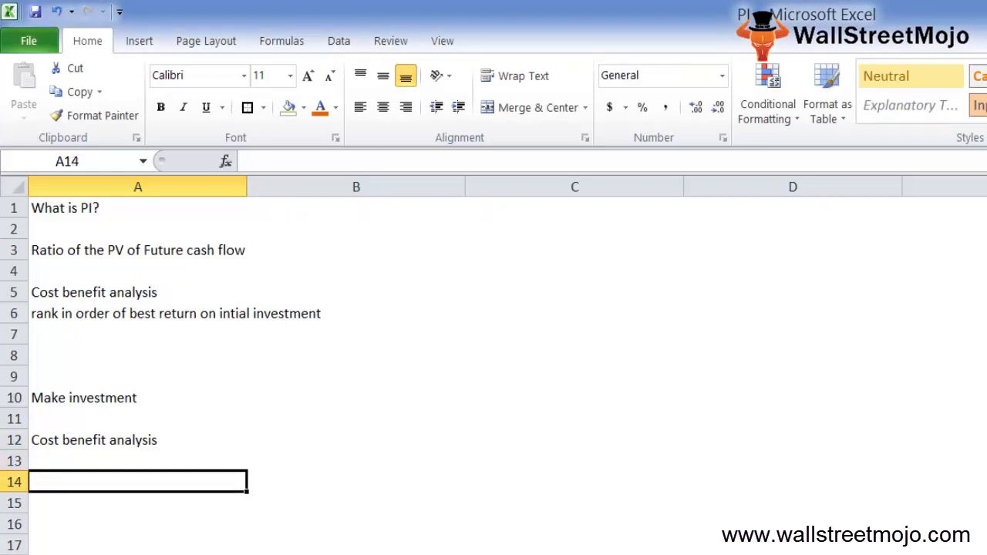
key("Return")
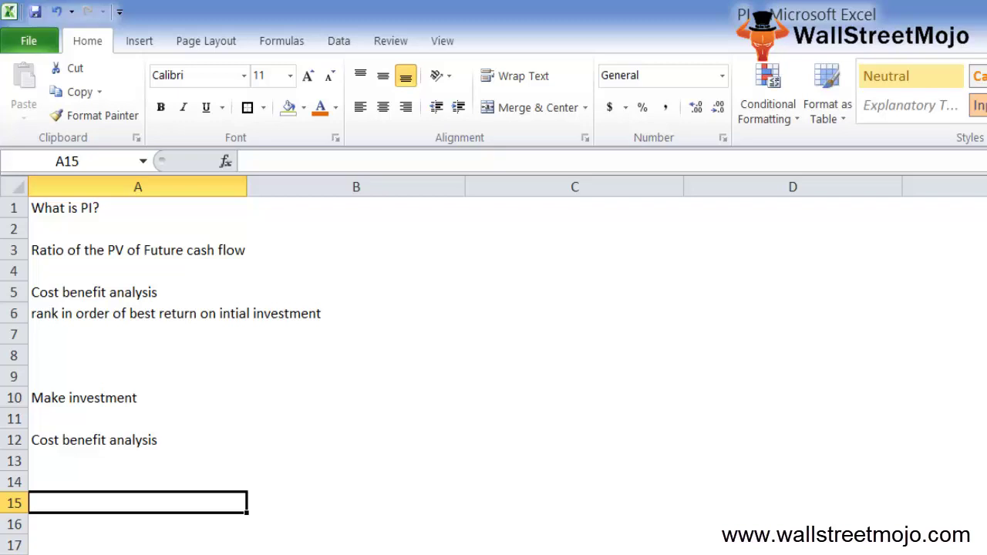
key("Return")
type("Why t")
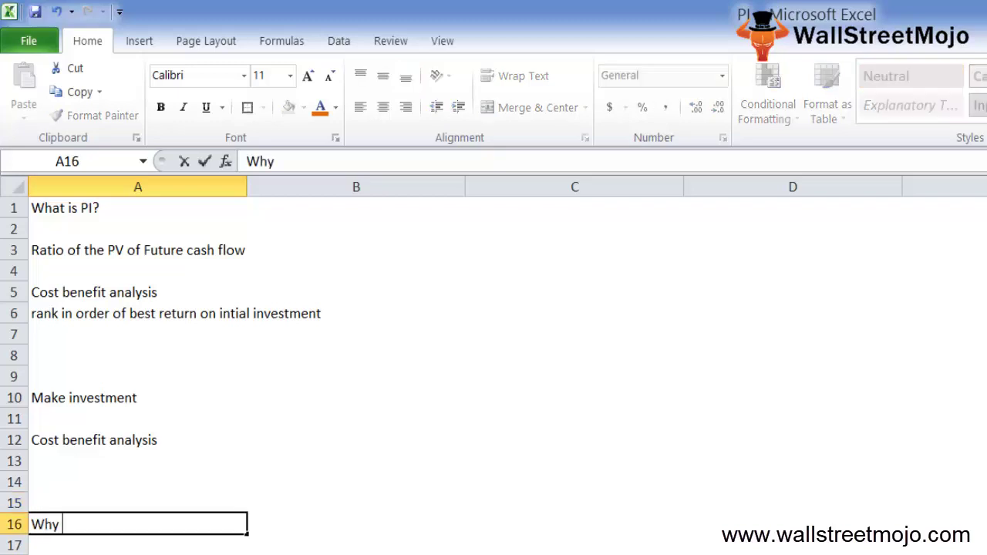
type("hey")
key("Return")
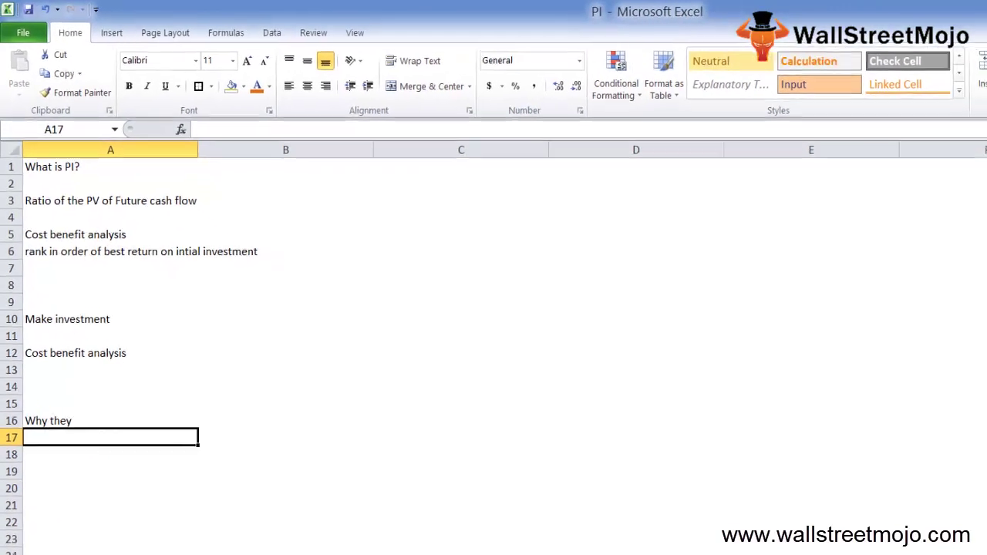
Enter the word "Benefit" in cell A18, leaving row 17 blank.
key("Return")
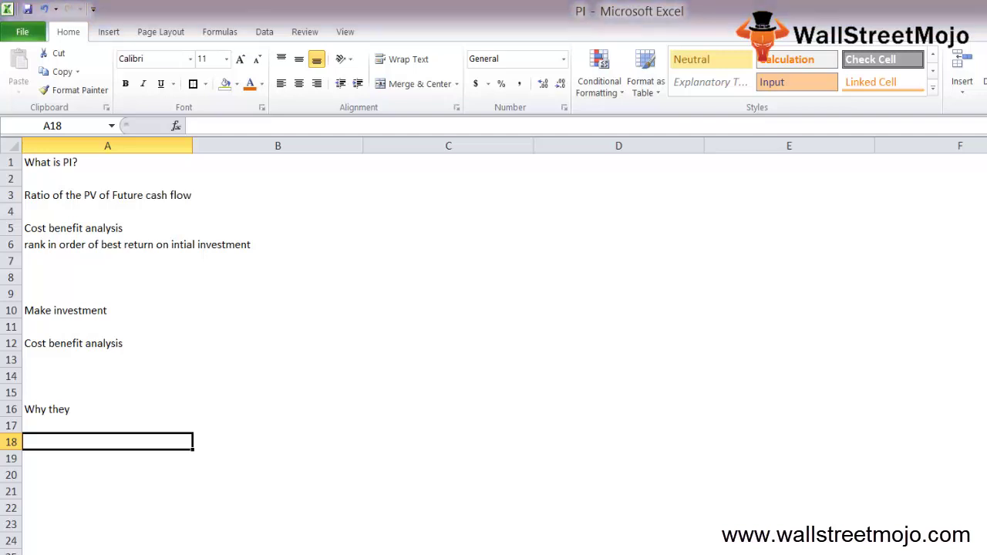
type("Benefit")
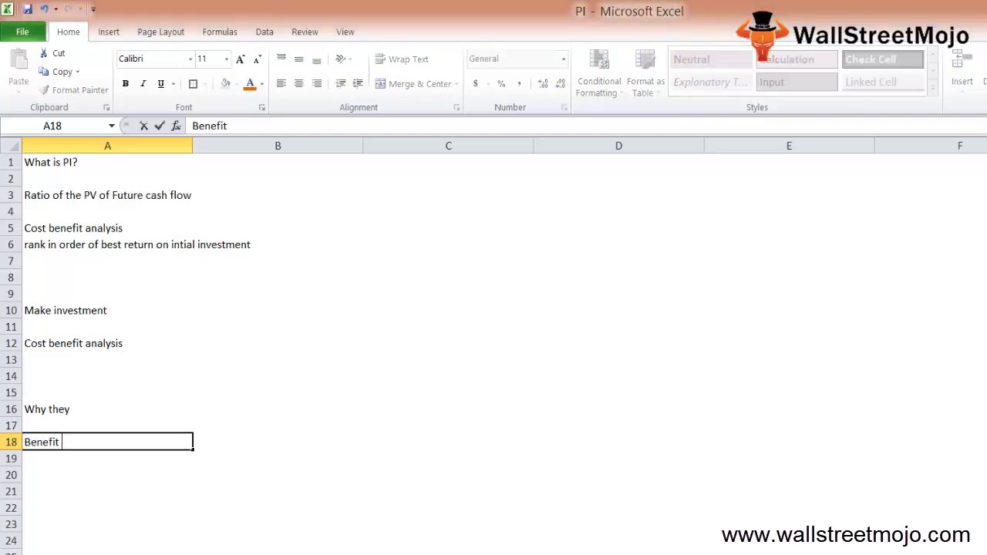
key("Return")
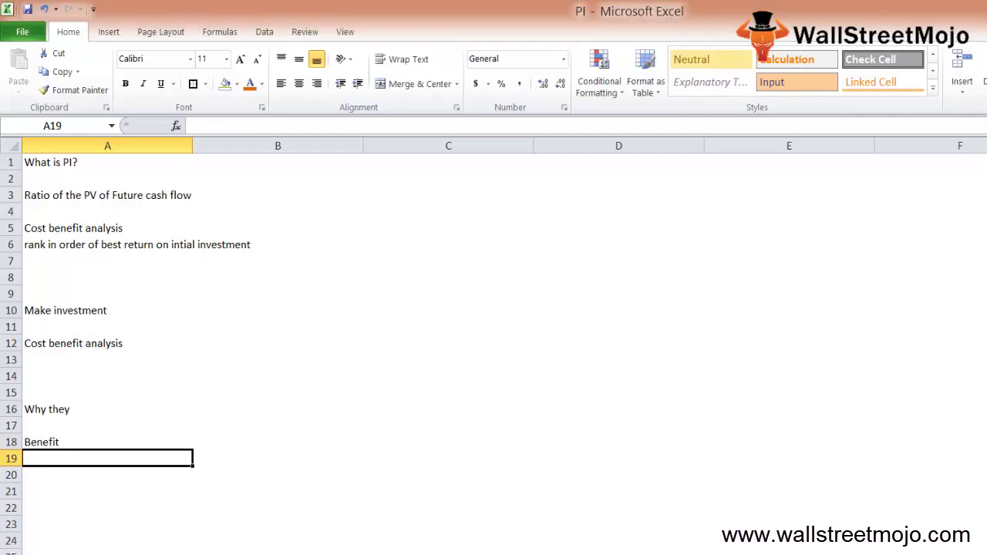
Extend the "Benefit" note in cell A18 so it reads "Benefit >Cost of invst".
left_click(46, 442)
key("F2")
type(">")
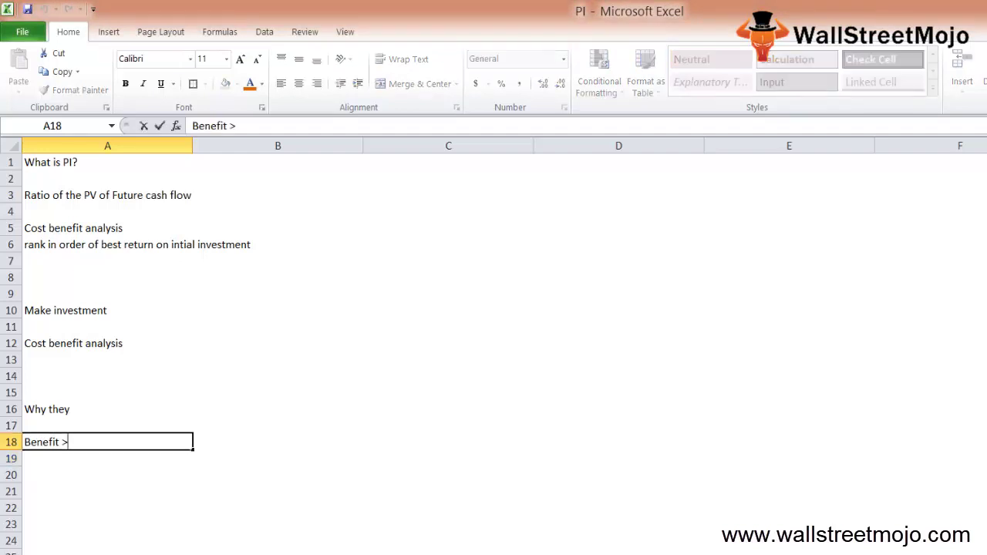
type("Cost o")
type("f invst")
key("Return")
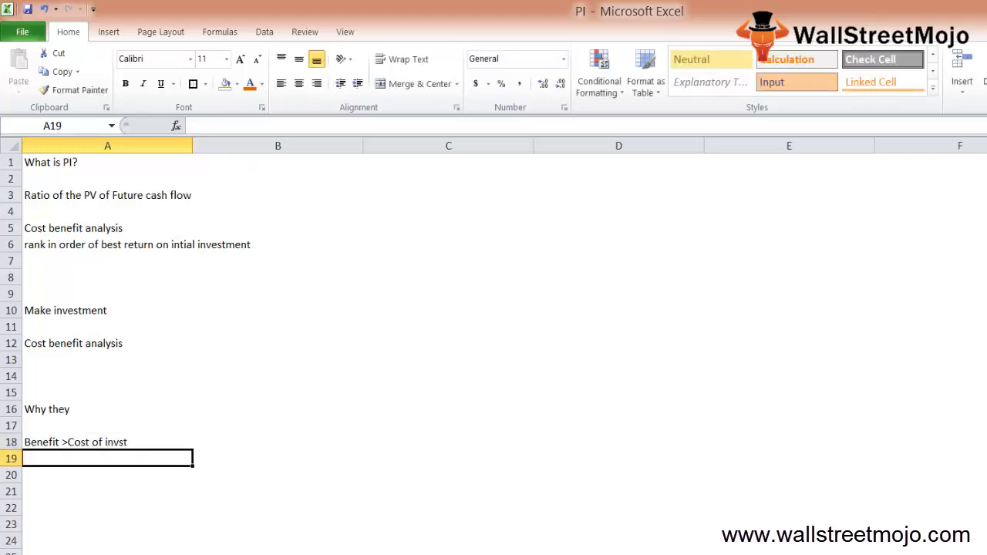
Enter the note "Future not now" in cell A20, leaving row 19 blank.
key("Return")
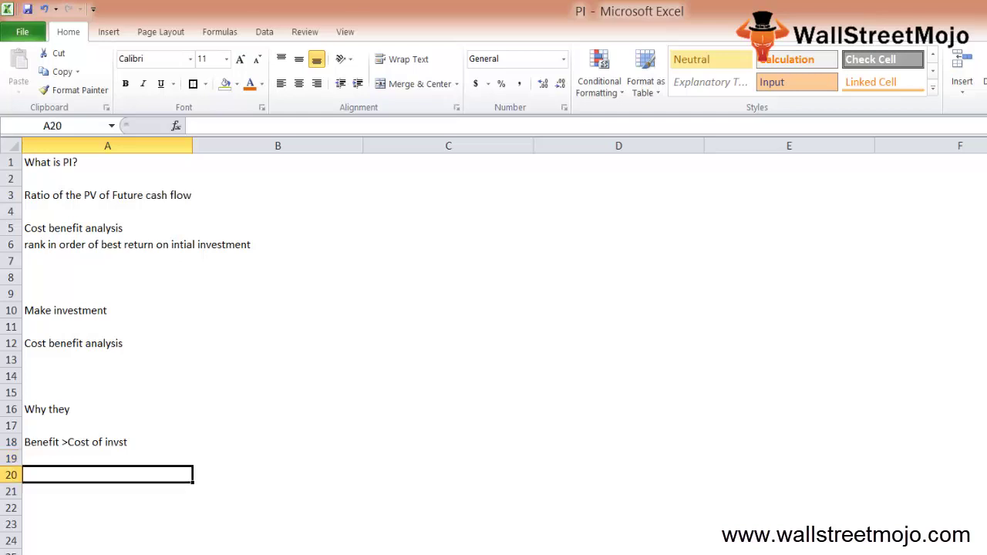
type("Future no")
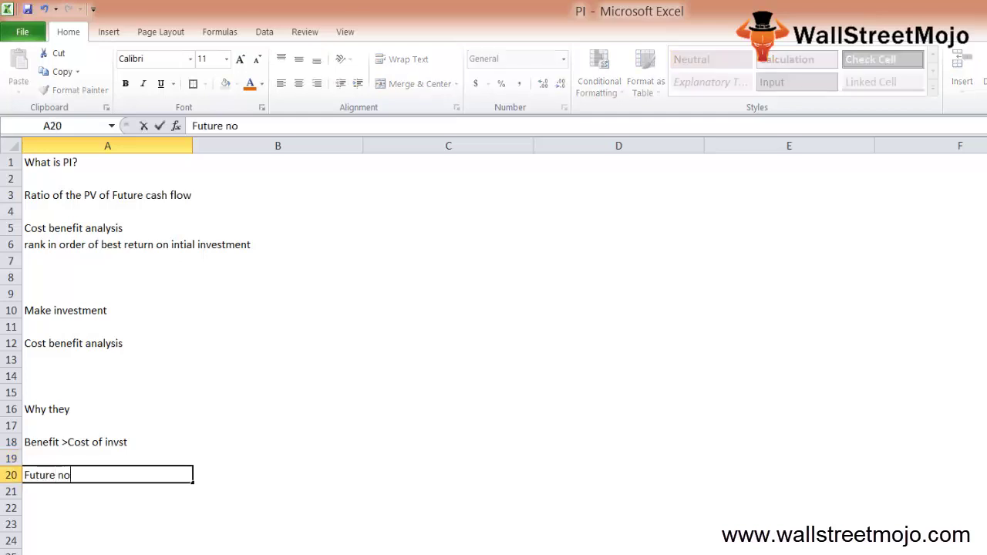
type("t now")
key("Return")
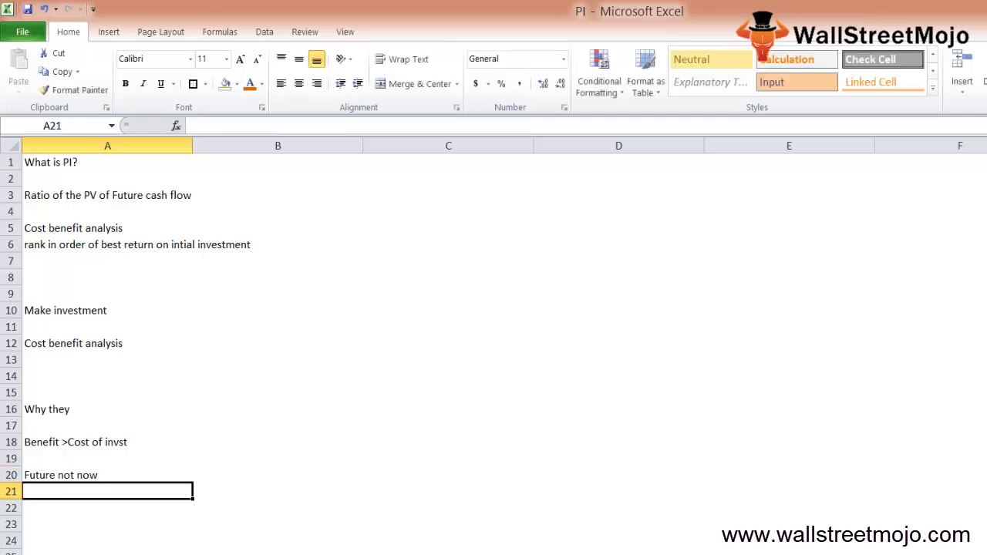
Enter the note "FV CI" in cell A22, one blank row below "Future not now".
left_click(107, 508)
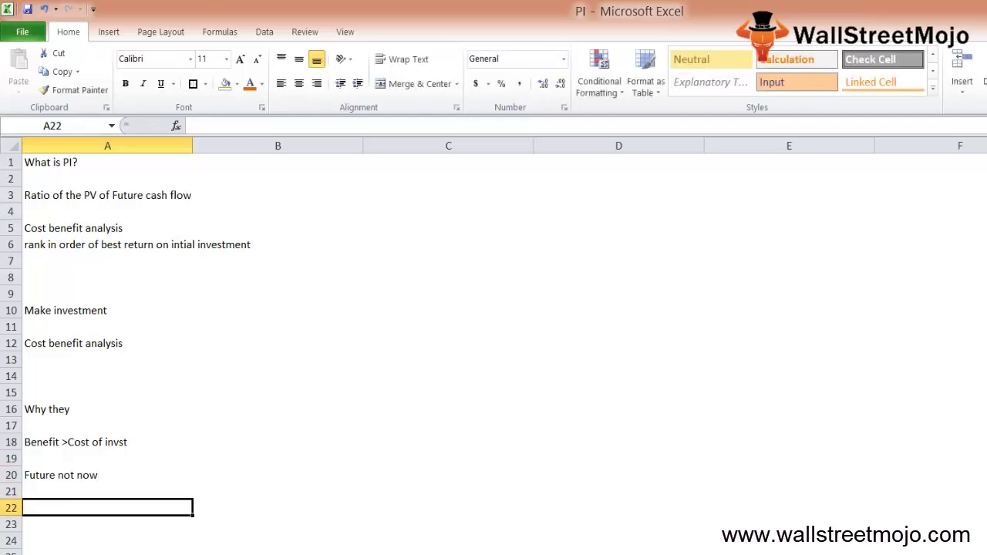
type("FV")
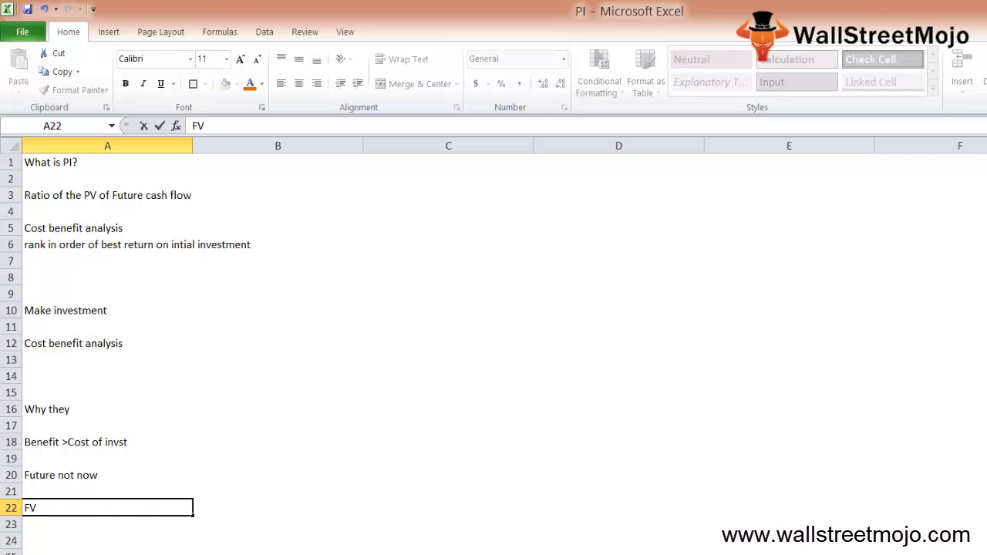
type(" CI")
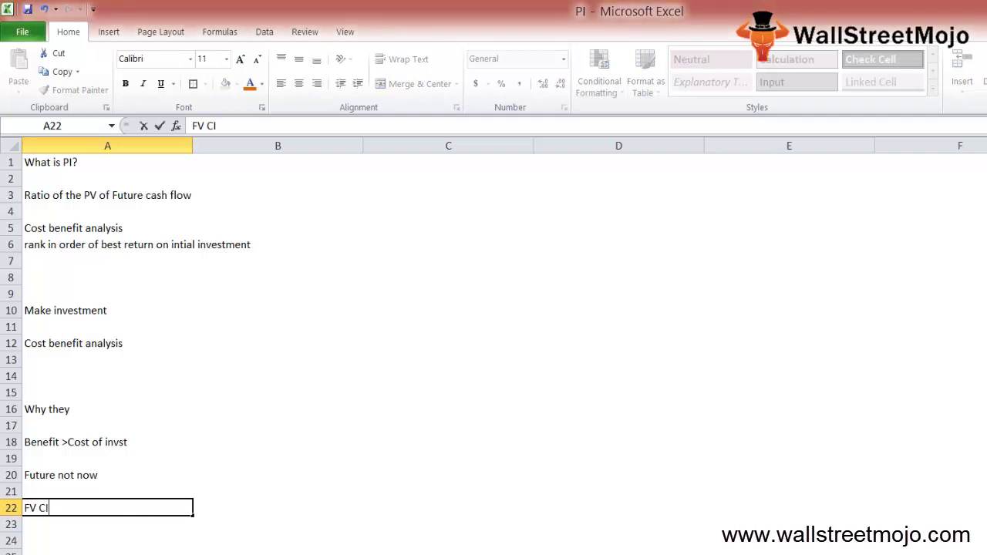
key("Return")
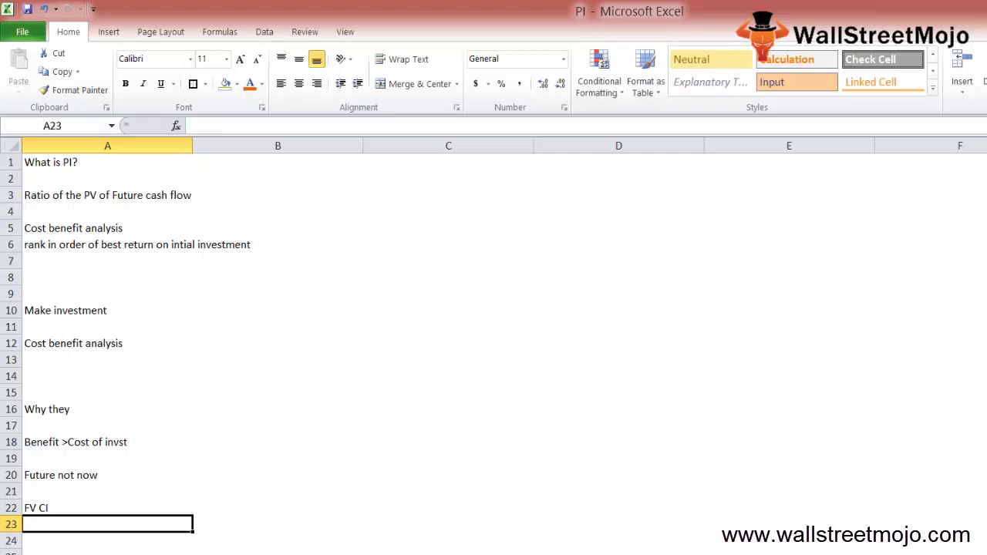
Enter the label "PI" in cell A24, leaving row 23 blank.
left_click(107, 540)
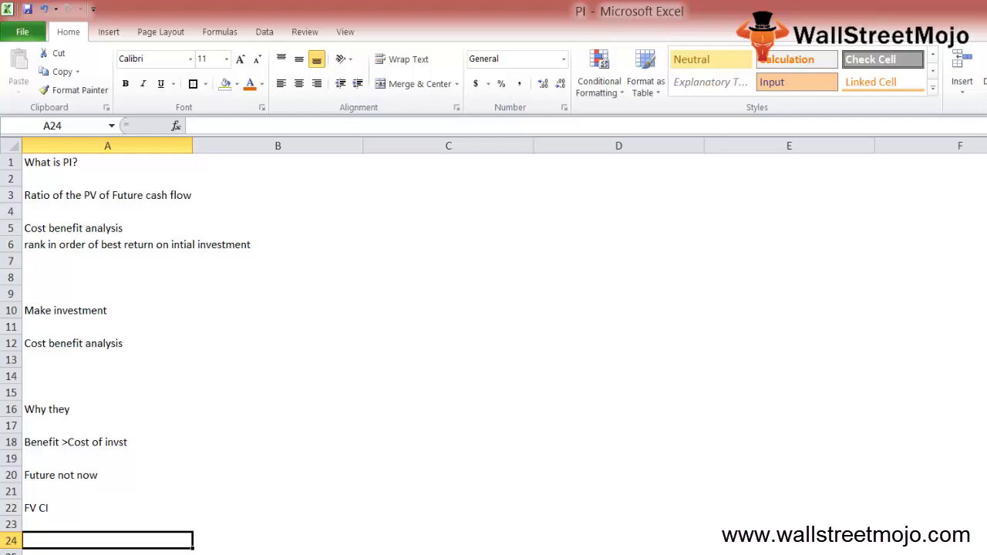
key("Return")
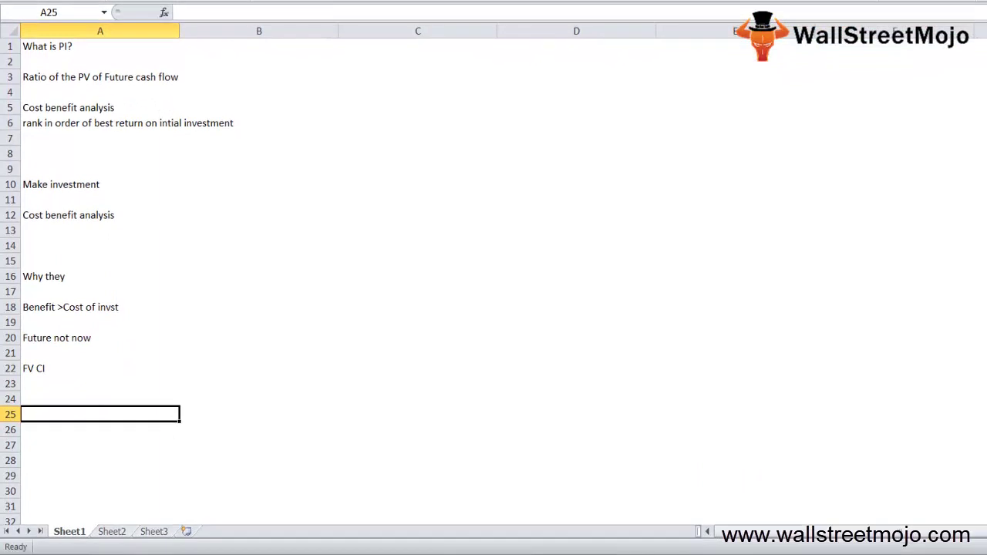
key("Up")
type("PI")
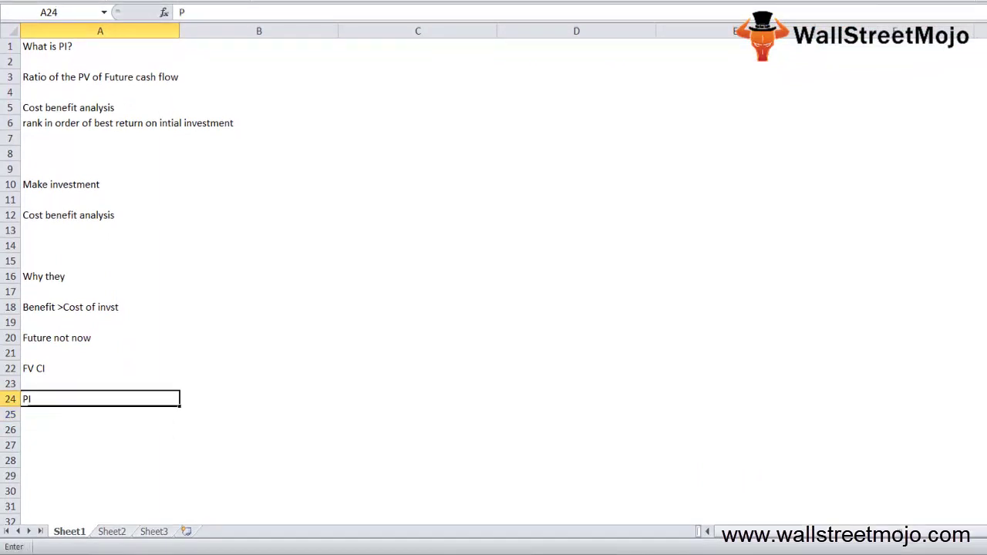
key("Return")
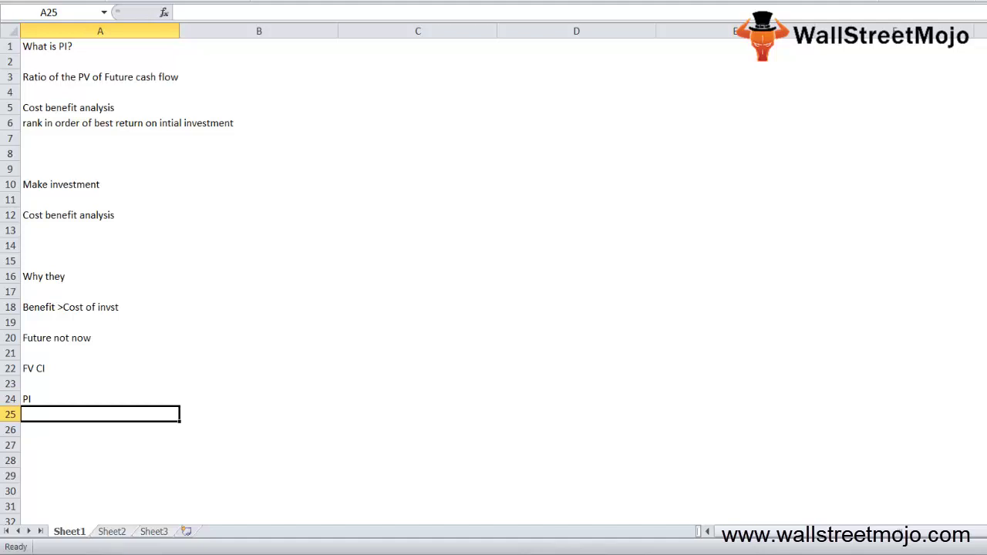
Enter the definition "PV of FCF to the intial investment" in cell A25, directly below the "PI" label.
type("PV of")
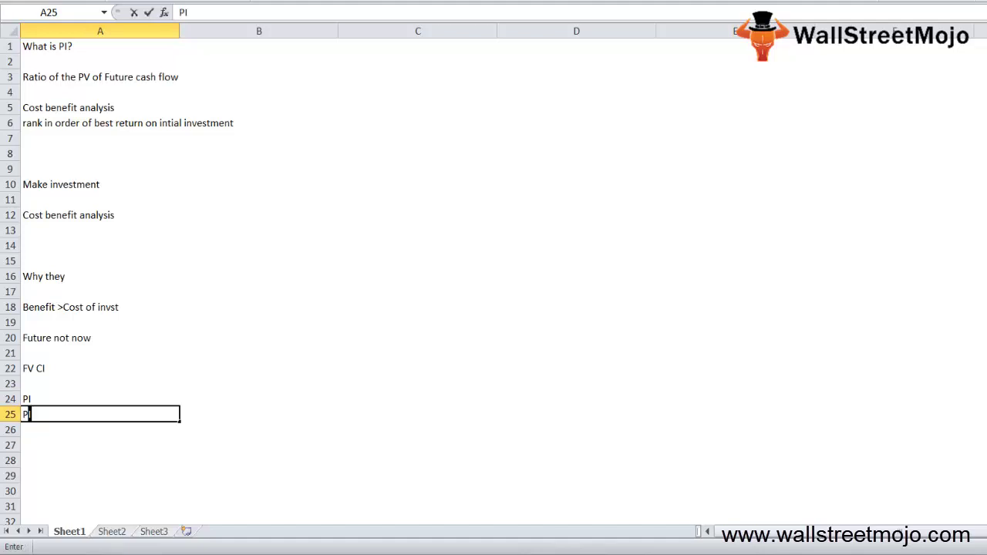
type(" FCF to the intial ")
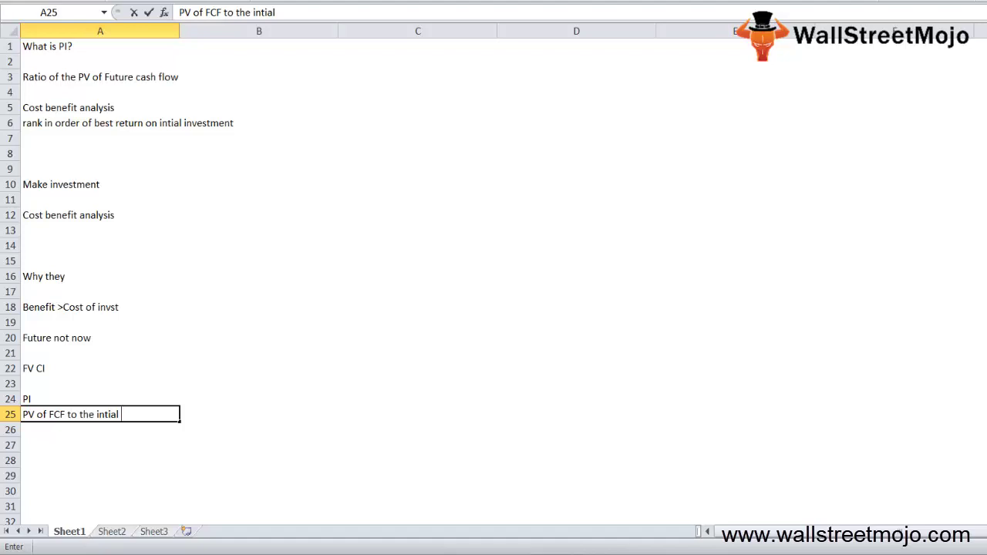
type("investment")
key("Return")
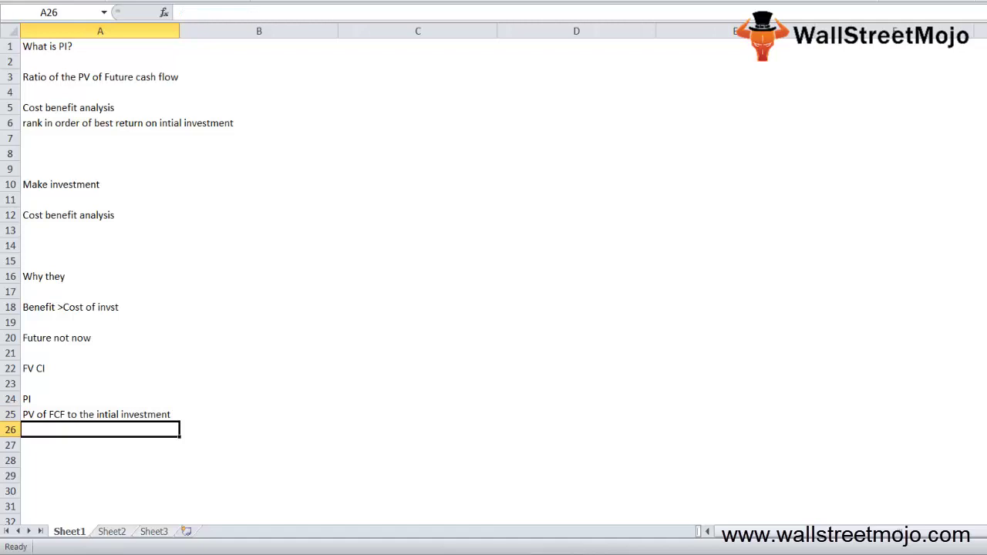
Enter "Cost benefit analysis" in cell A26, directly below the PI definition.
type("Cost ben")
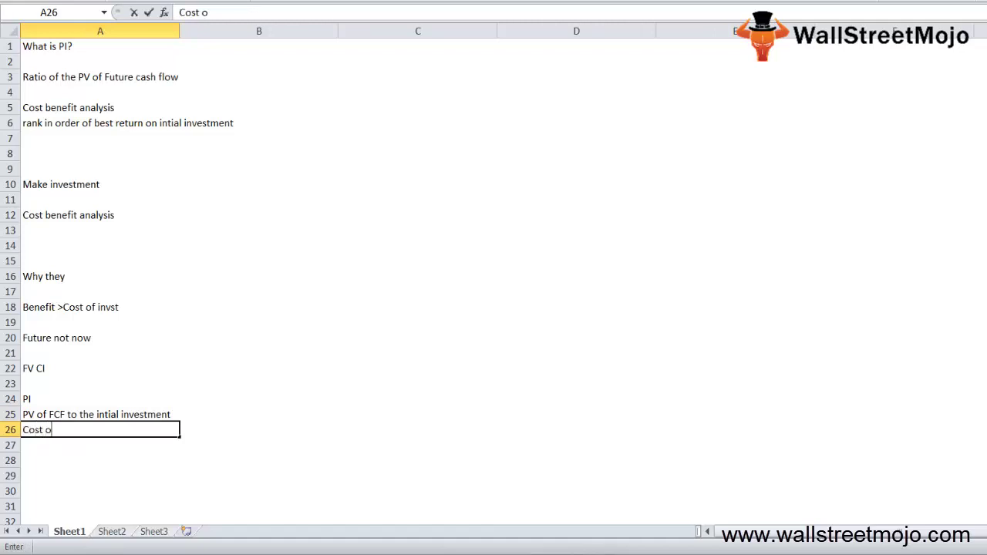
type("efit an")
key("BackSpace")
key("BackSpace")
type("nefit analysis")
key("Return")
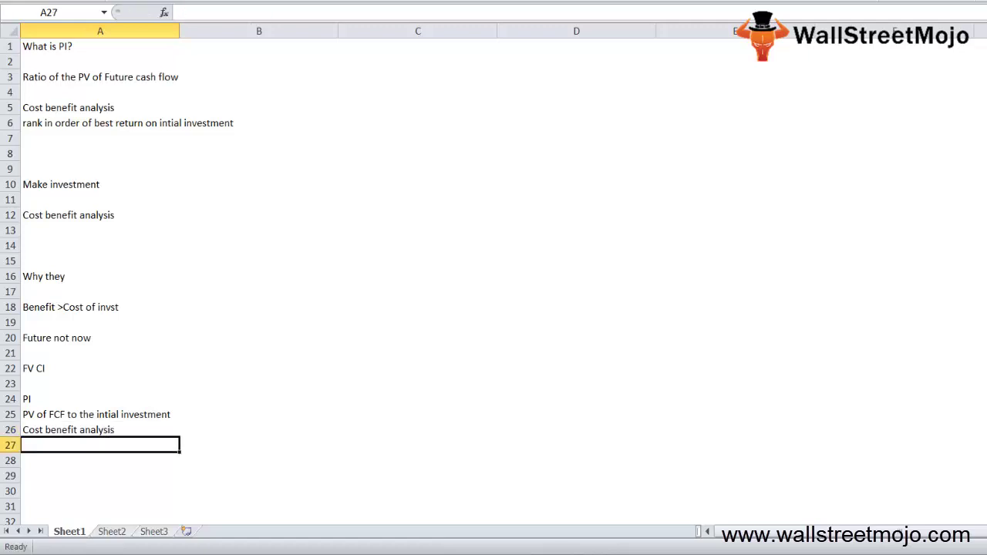
Enter the note "Best return on their intial investment" in cell A28, leaving row 27 blank.
key("Return")
type("B")
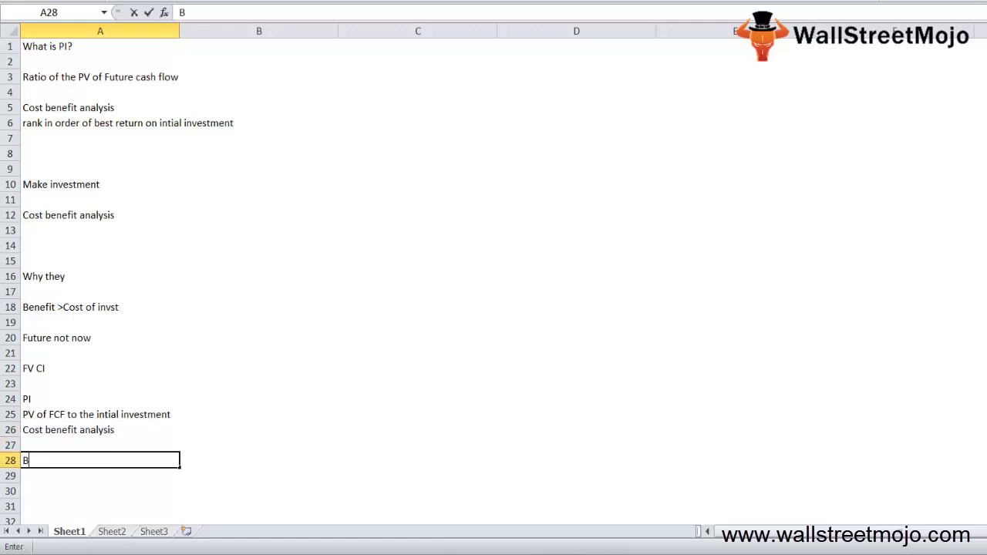
type("est return")
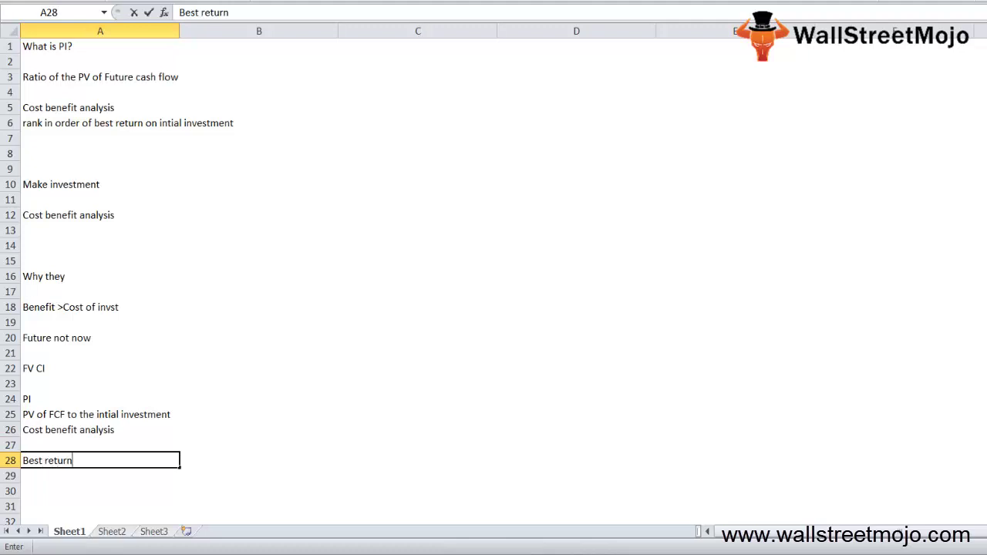
type(" on therir inv")
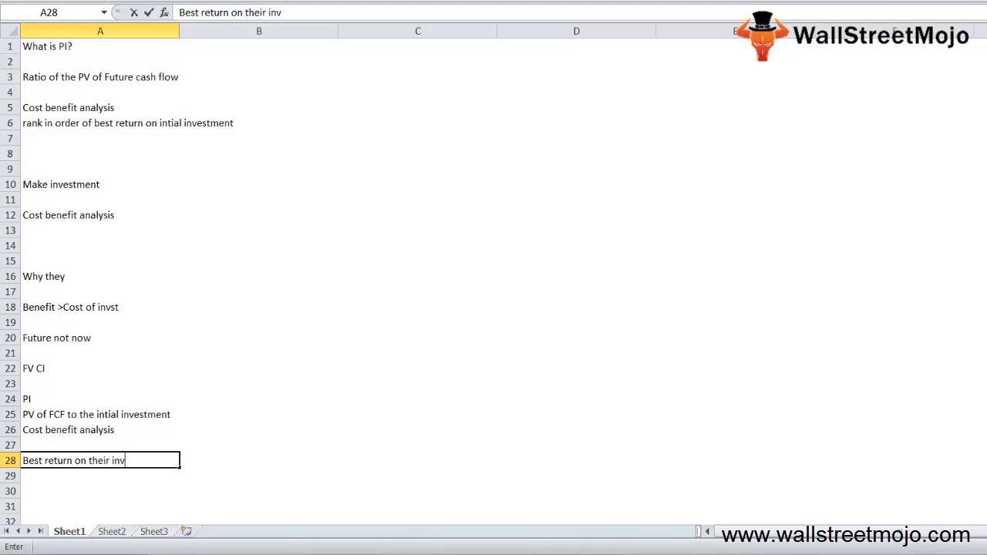
key("BackSpace")
type("tial investment")
key("Return")
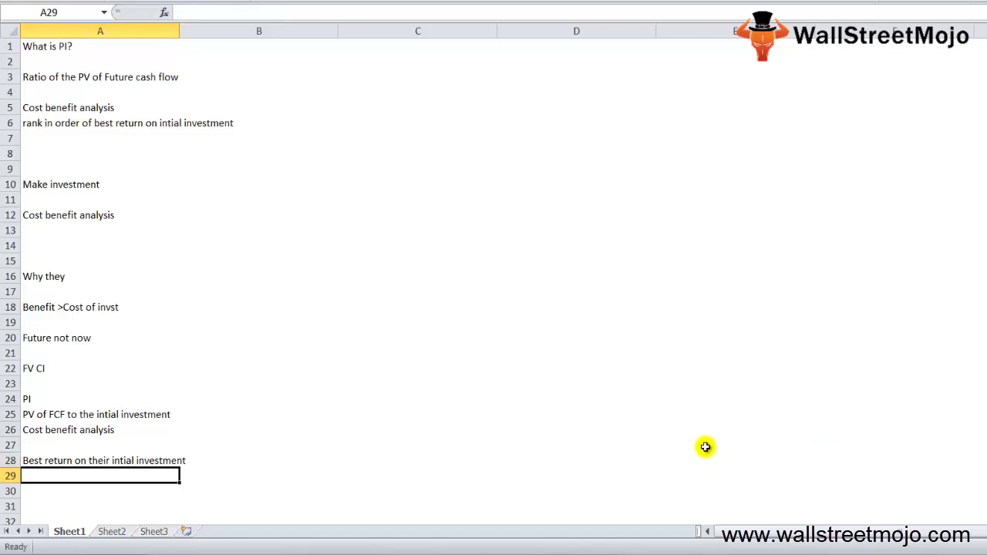
Enter the heading "2. Formulla" in cell B1, beside the "What is PI?" heading.
key("Up")
key("Up")
key("Up")
key("Up")
key("Up")
key("Up")
key("Up")
key("Up")
key("Up")
key("Up")
key("Up")
key("Up")
key("Up")
key("Up")
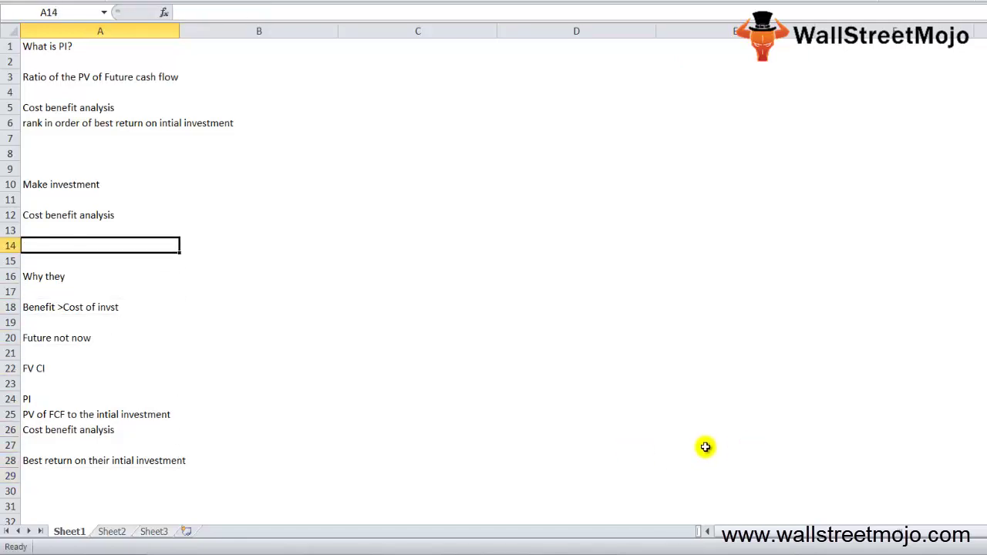
key("Up")
key("Up")
key("Up")
key("Up")
key("Up")
key("Up")
key("Up")
key("Up")
key("Up")
key("Up")
key("Up")
key("Up")
key("Up")
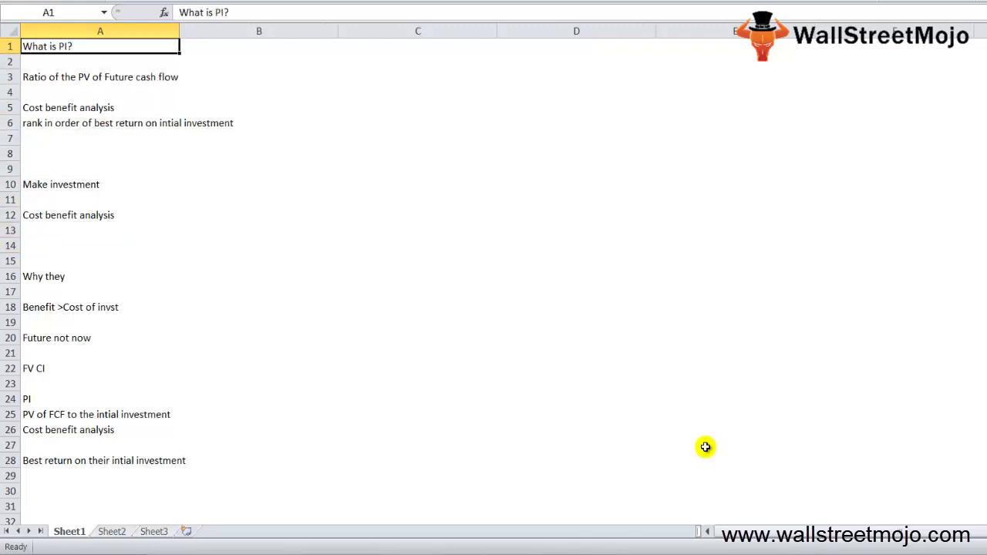
key("Right")
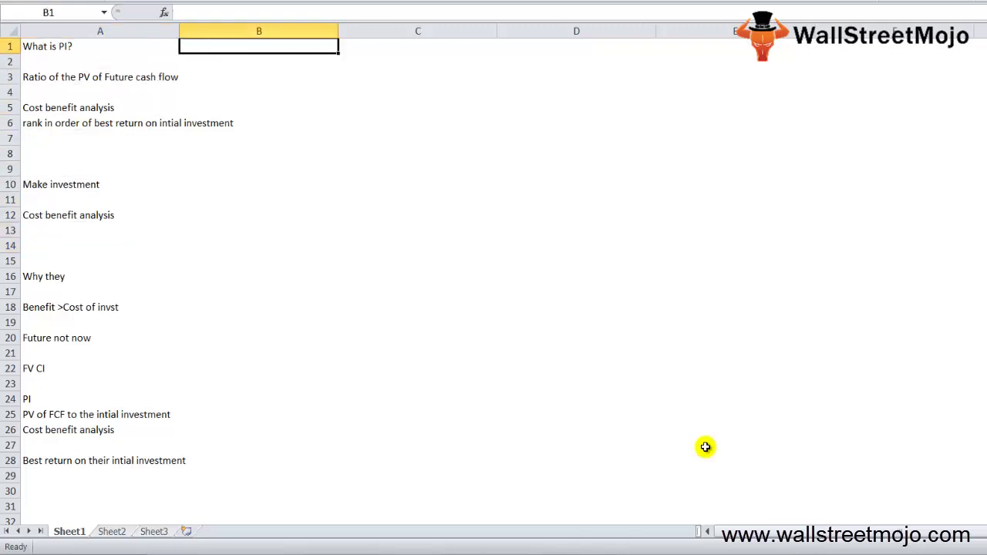
type("2.")
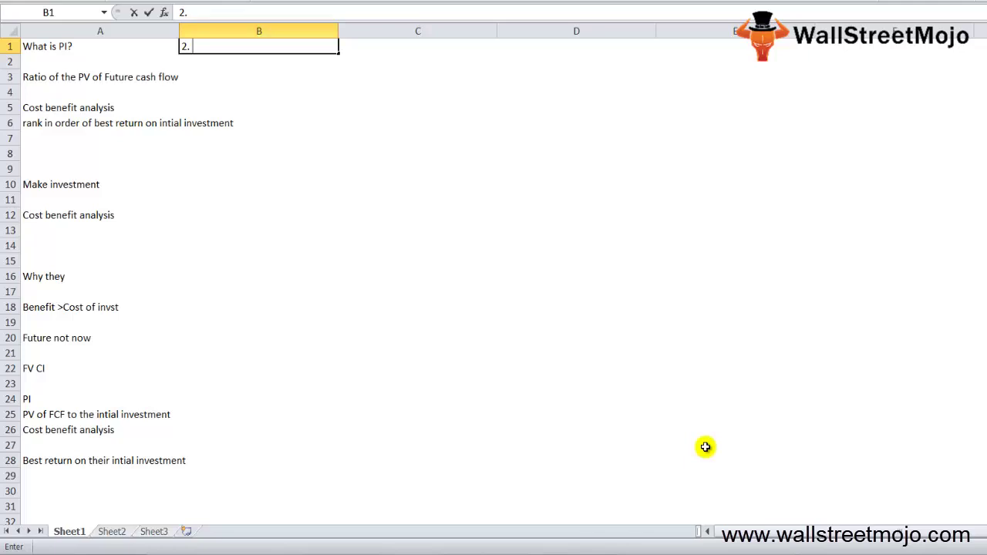
type(" Formulla")
key("Return")
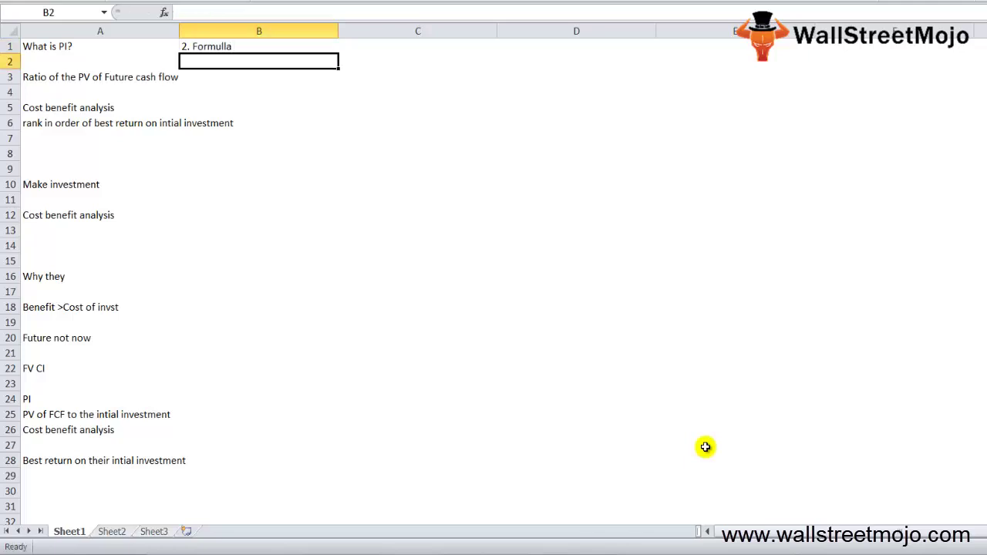
Enter the first formula as text in cell B4: "F1 : PI = PV of FCF /Intial investment required".
key("Down")
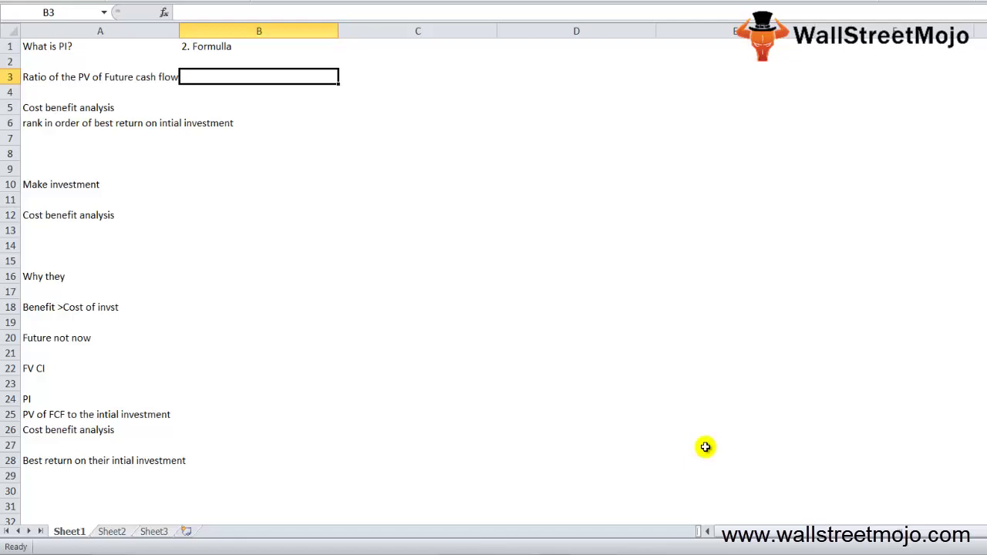
key("Down")
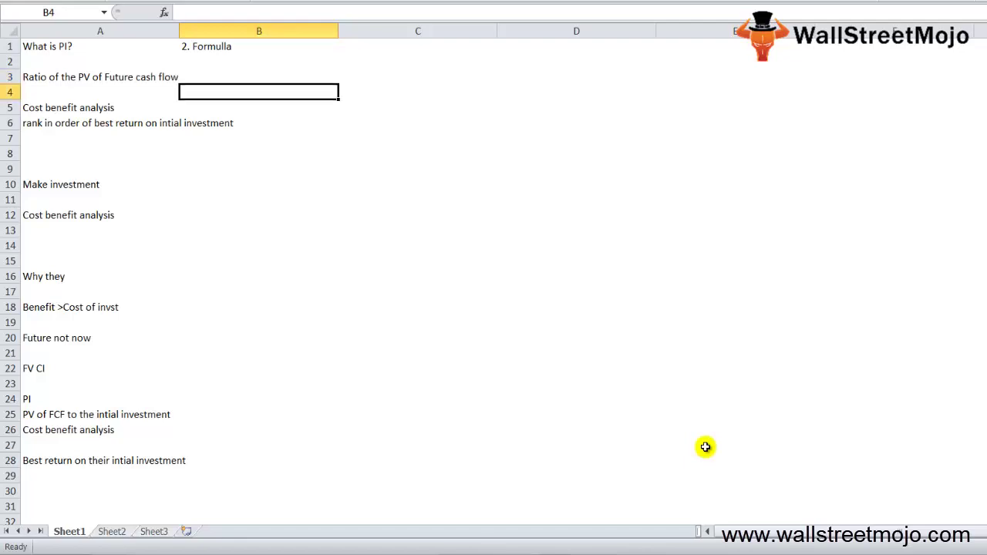
type("F1")
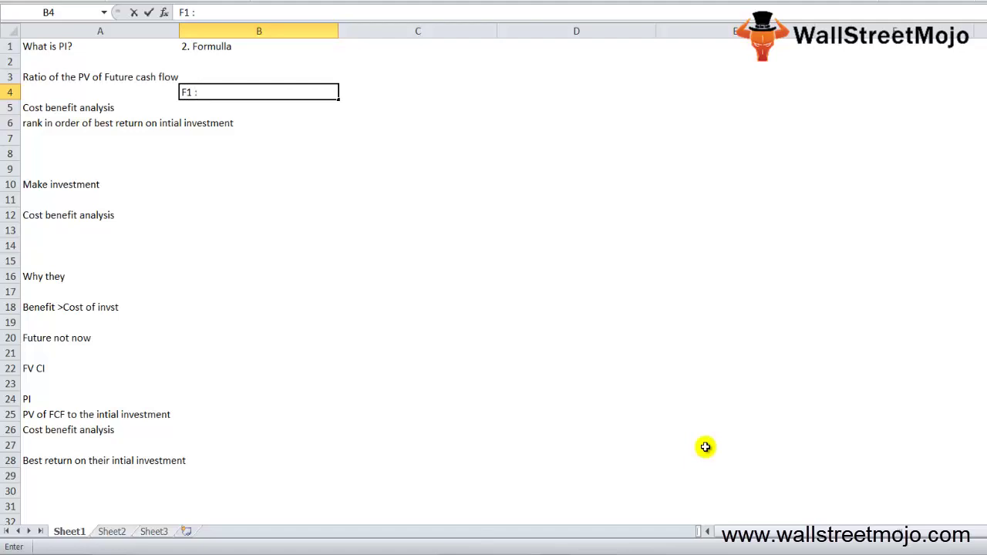
type(" : PI = PV of FCF")
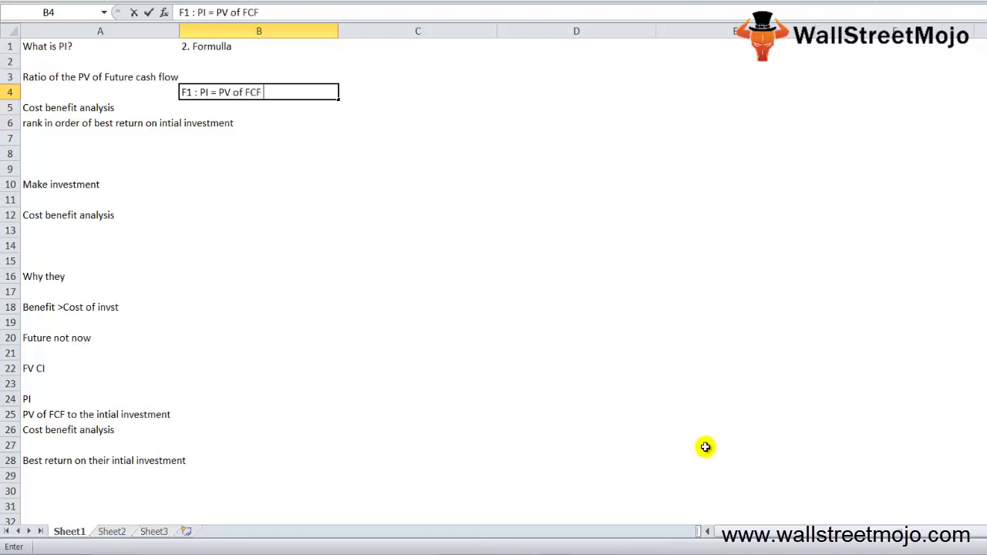
type(" /Intial investment")
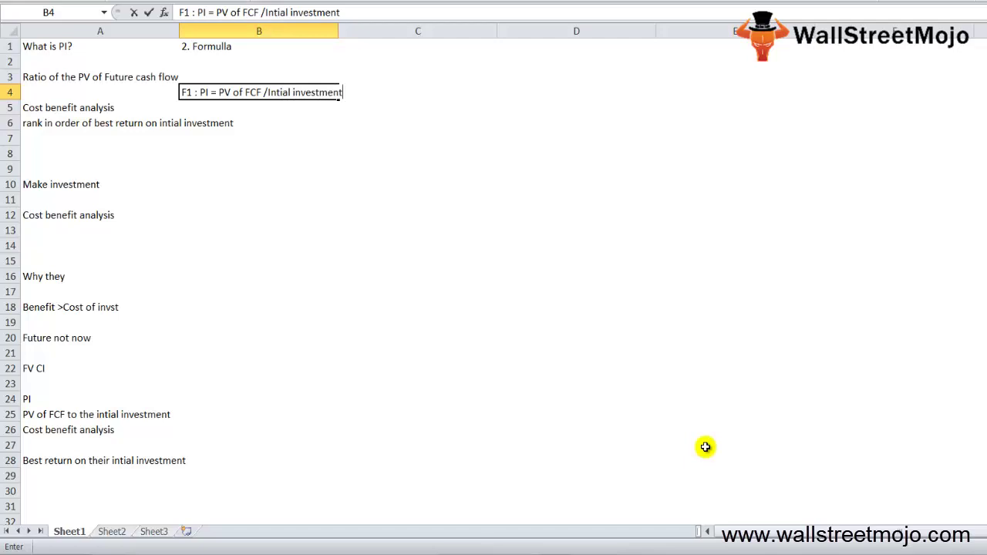
type(" required")
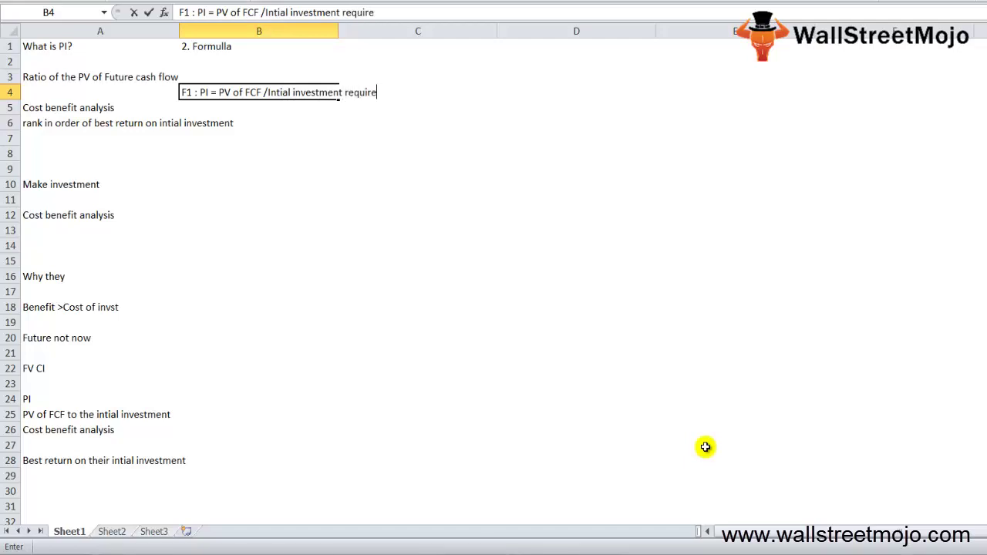
key("Return")
key("Return")
key("Return")
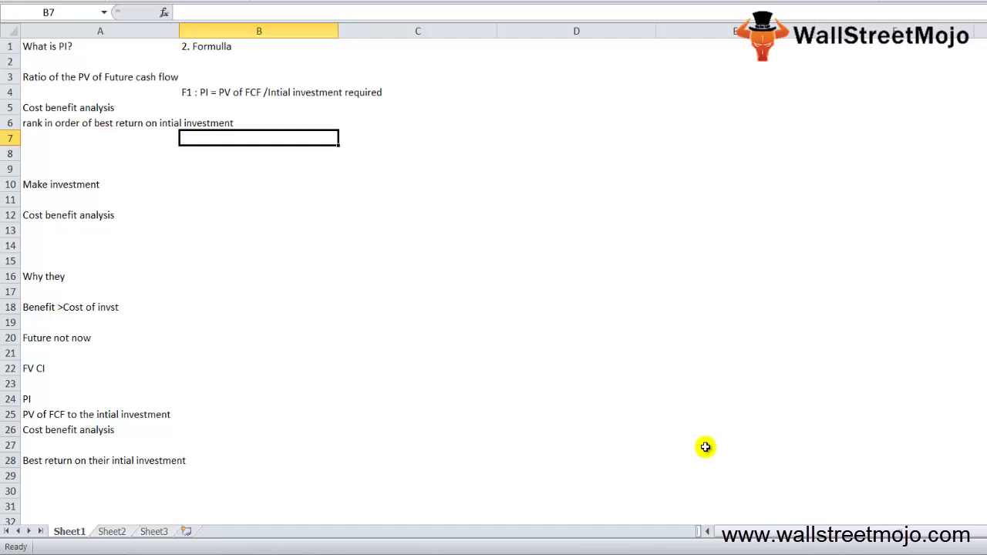
key("Down")
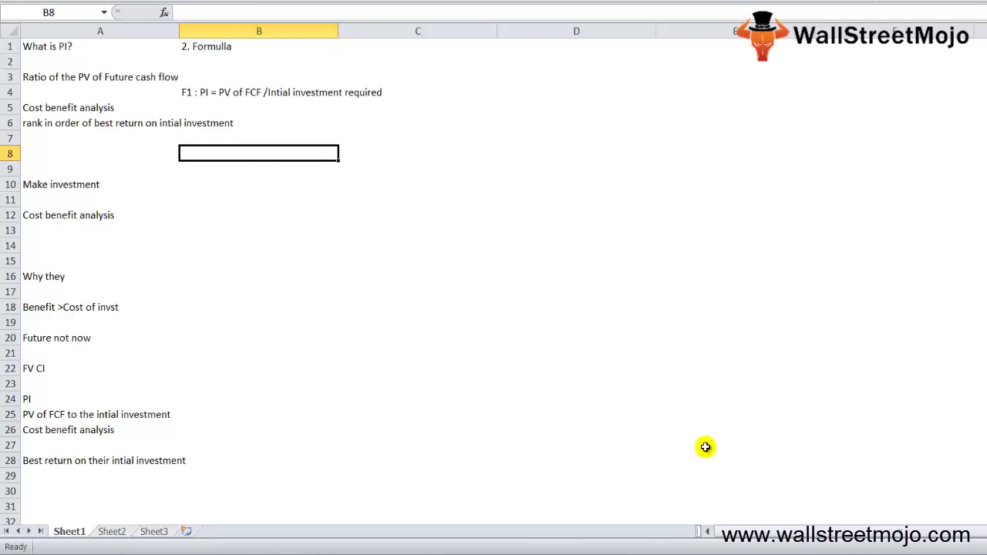
Enter the notes "Net present value" in cell B8 and "Amount" in cell B9.
type("N")
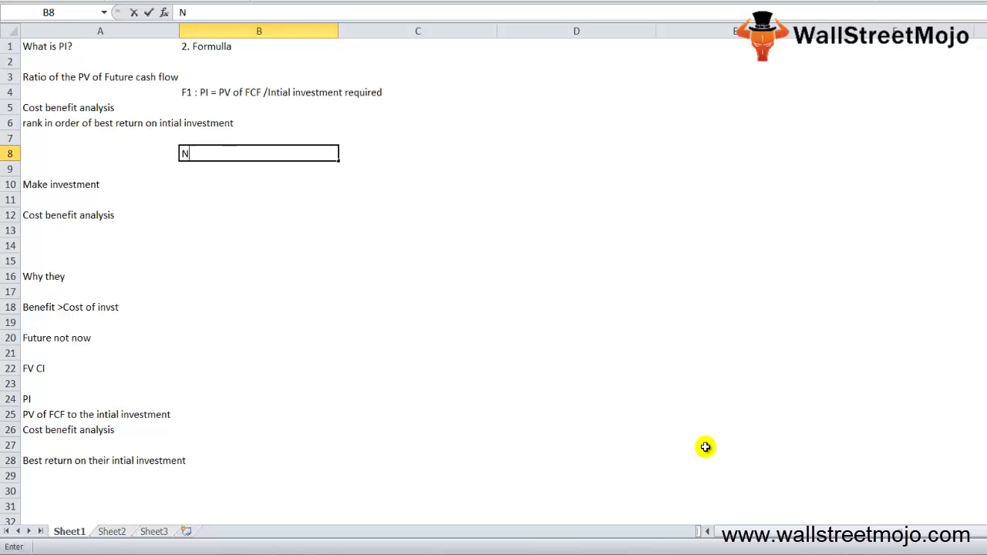
type("et present value")
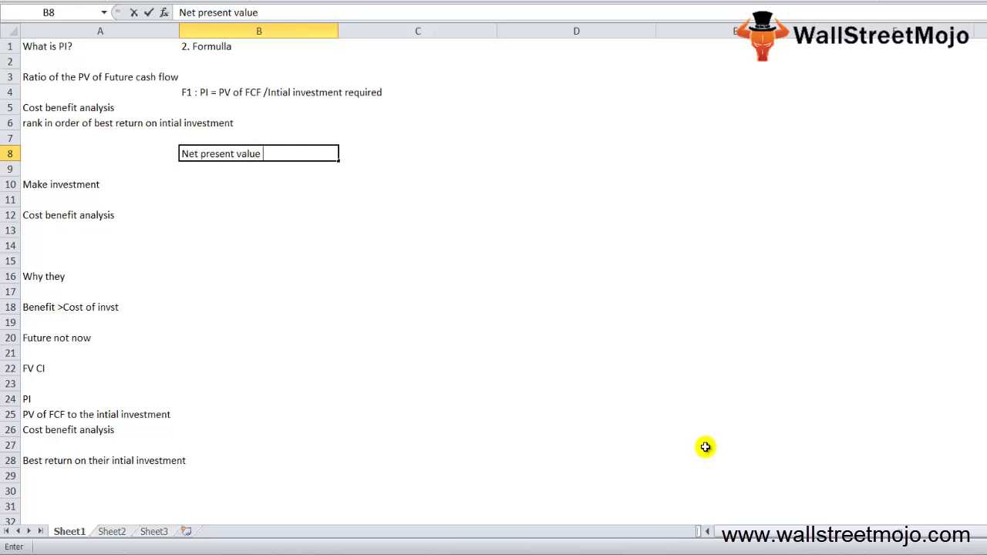
key("Return")
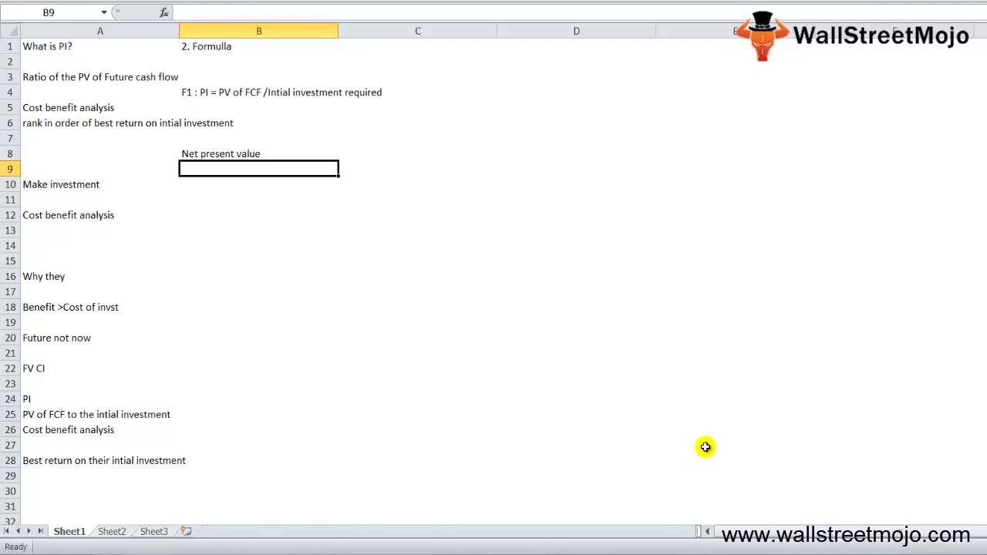
type("Amount")
key("Return")
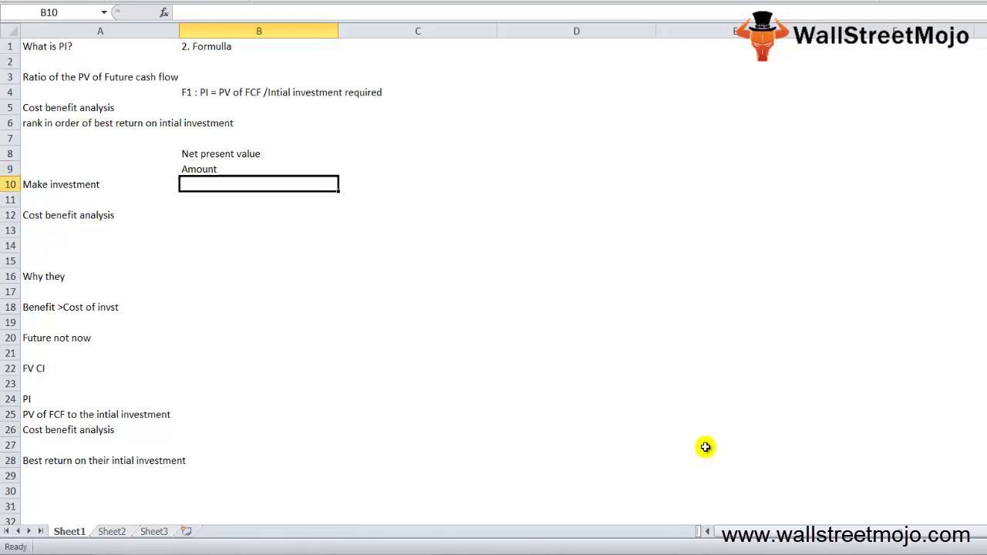
key("Up")
key("Up")
key("Up")
key("Up")
key("Up")
key("Up")
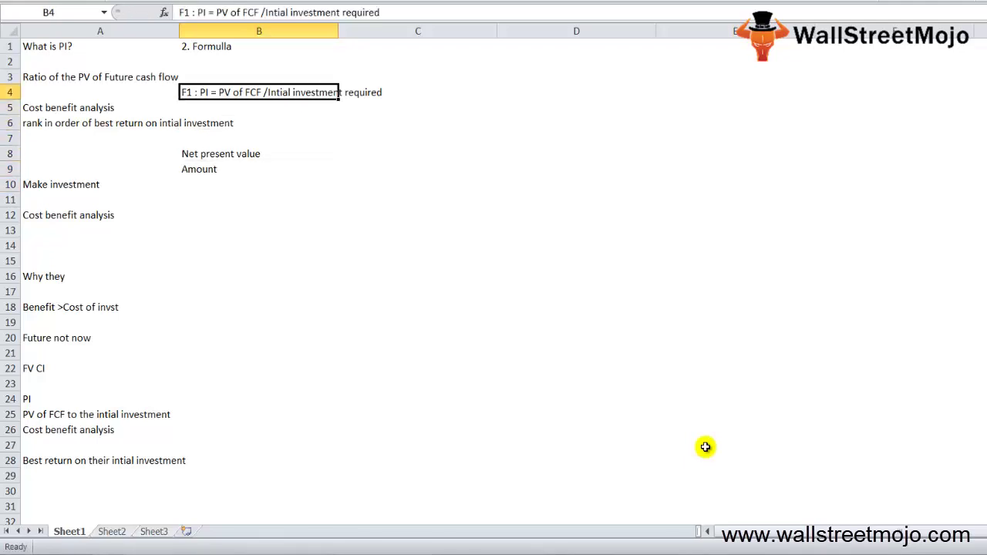
Enter the second formula as text in cell B11: "F2: PI = 1+ (NPV / Intial investment required)".
key("Down")
key("Down")
key("Down")
key("Down")
key("Down")
key("Down")
key("Down")
type("F2:")
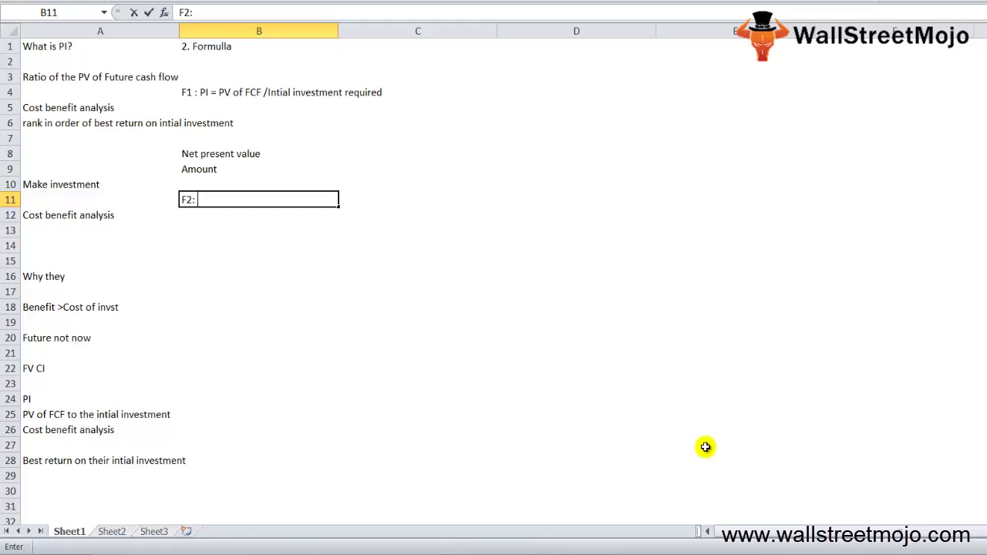
type("PI")
type(" = 1+ (")
type("NPV")
key("BackSpace")
type("PV / Intial ")
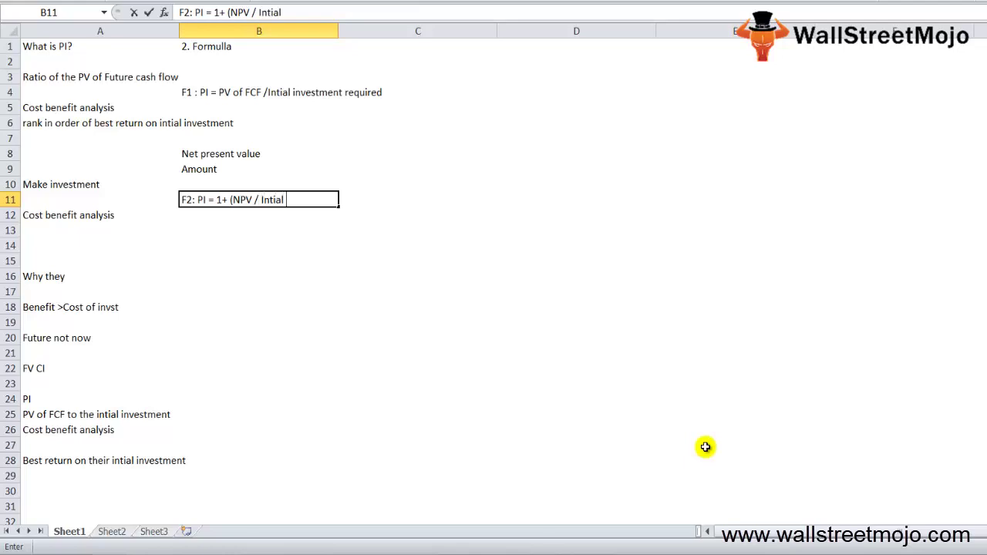
type("investment required")
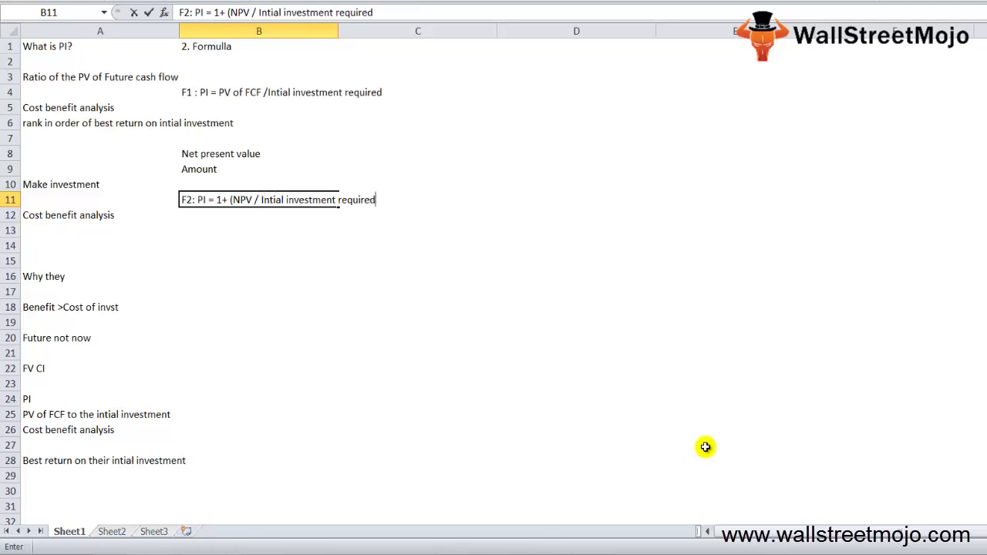
type("))")
key("BackSpace")
key("BackSpace")
type(")")
key("Return")
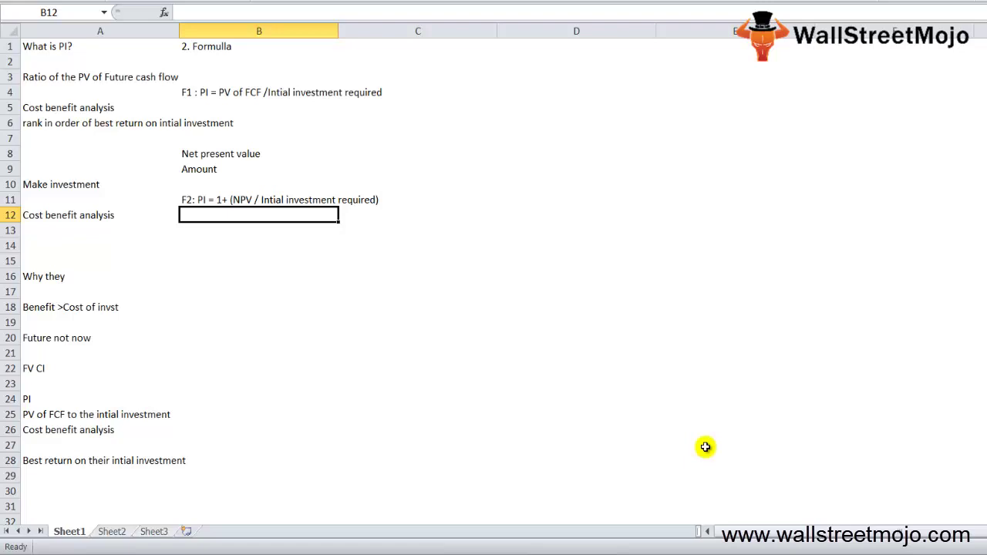
AutoFit the width of column B to the F1 formula text in cell B4.
key("Up")
key("Up")
key("Up")
key("Up")
key("Up")
key("Up")
key("Up")
key("Up")
key("Up")
key("Up")
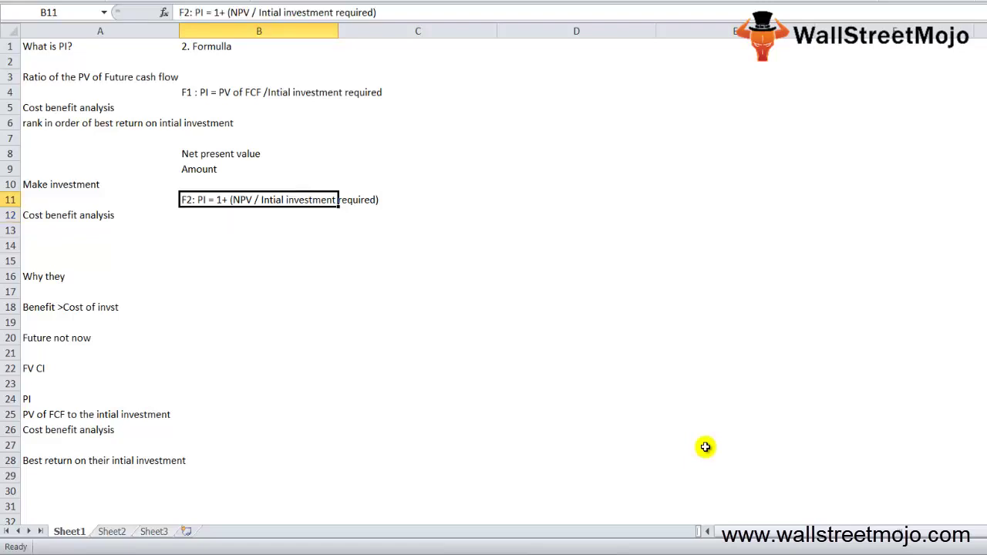
key("Down")
key("Down")
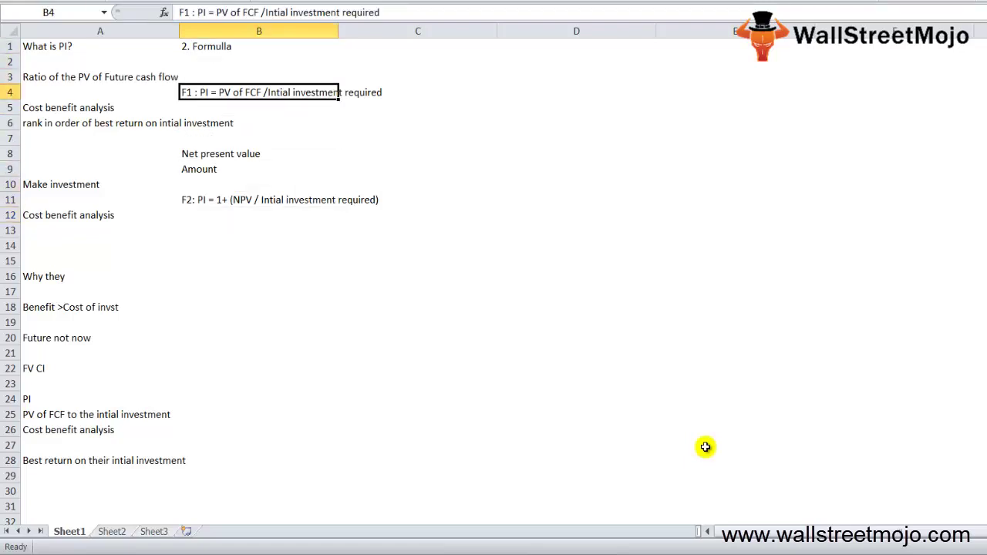
key("alt+h")
key("o")
key("i")
Enter the heading "3. Components" in cell C1, beside the formula heading.
key("Right")
key("Up")
key("Up")
key("Up")
type("3.")
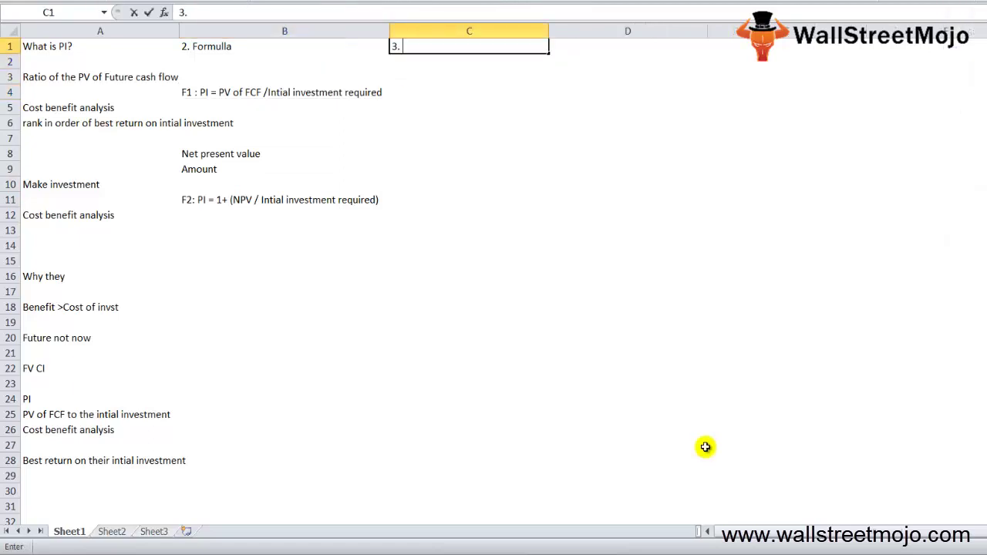
type(" Components")
key("Return")
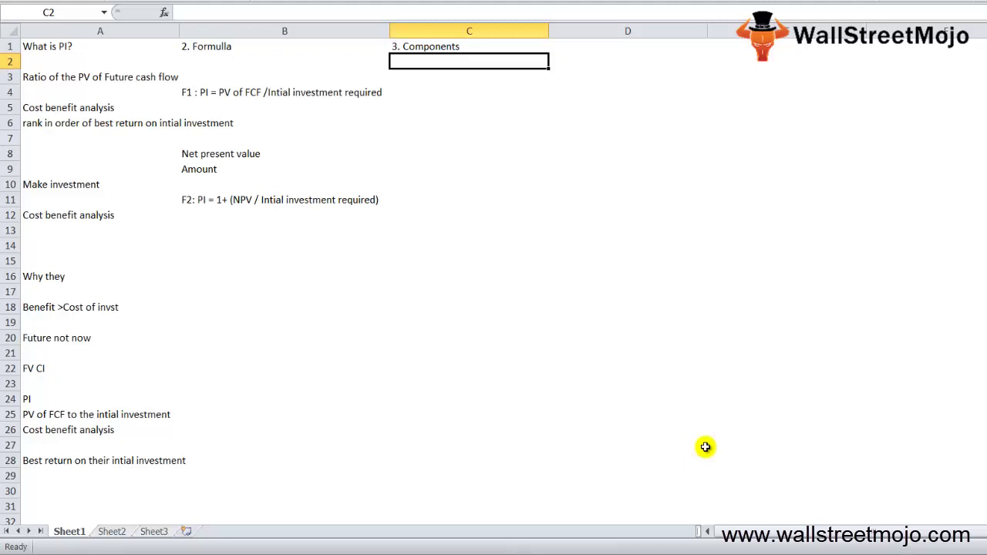
Enter the first component, "1. Present value", in cell C3, leaving row 2 of column C blank.
key("Down")
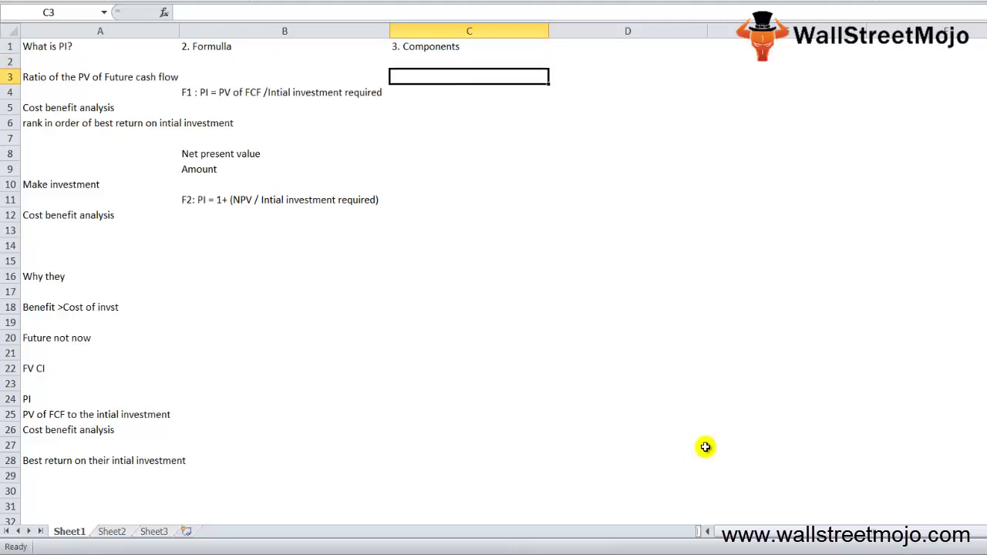
type("1. Pre")
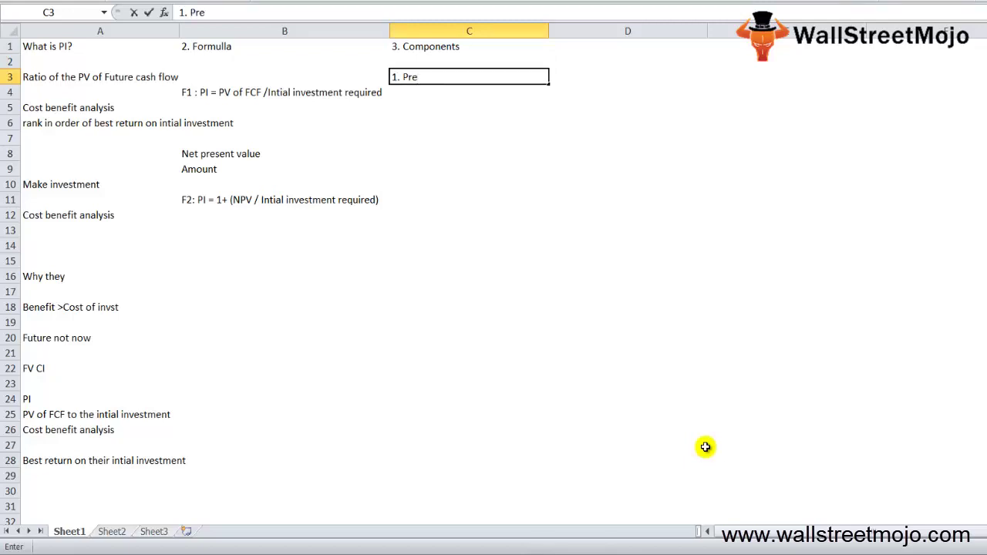
type("sent value")
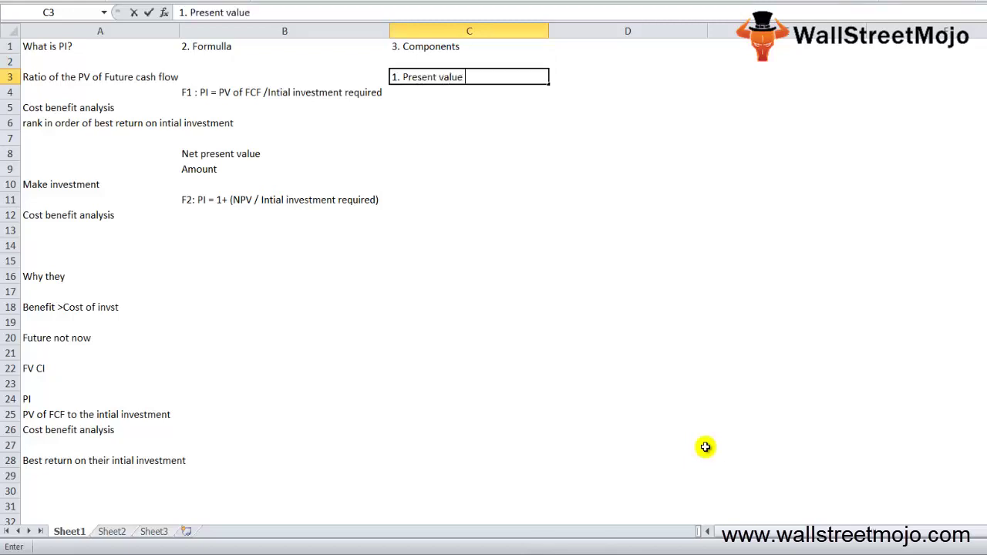
key("Return")
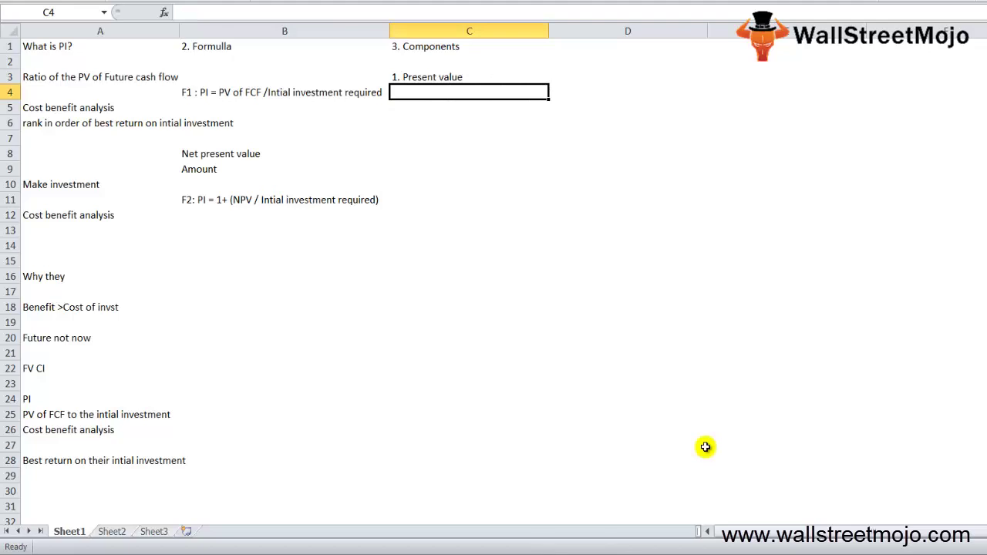
Enter the example notes "loan" in cell C5 and "After a year" in cell C7.
key("Return")
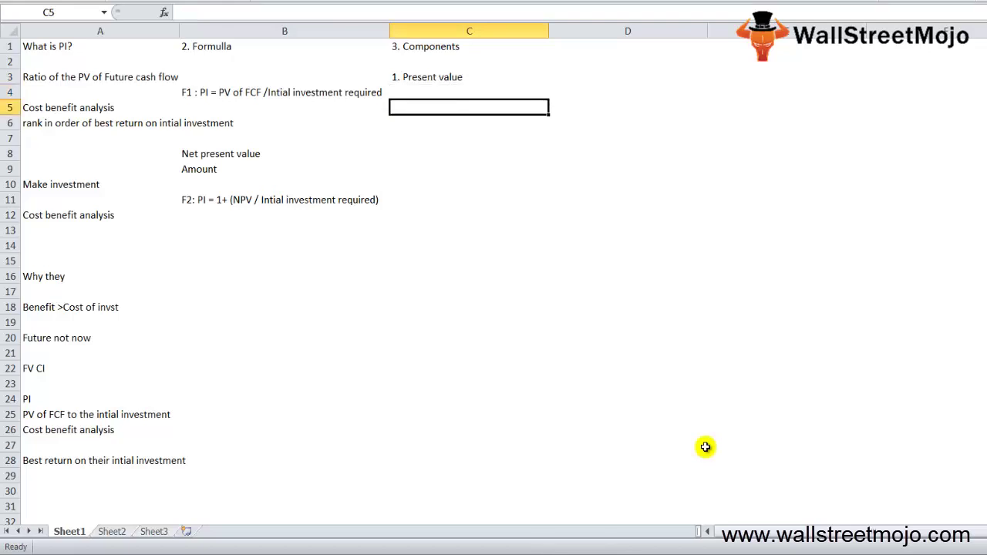
type("loan")
key("Return")
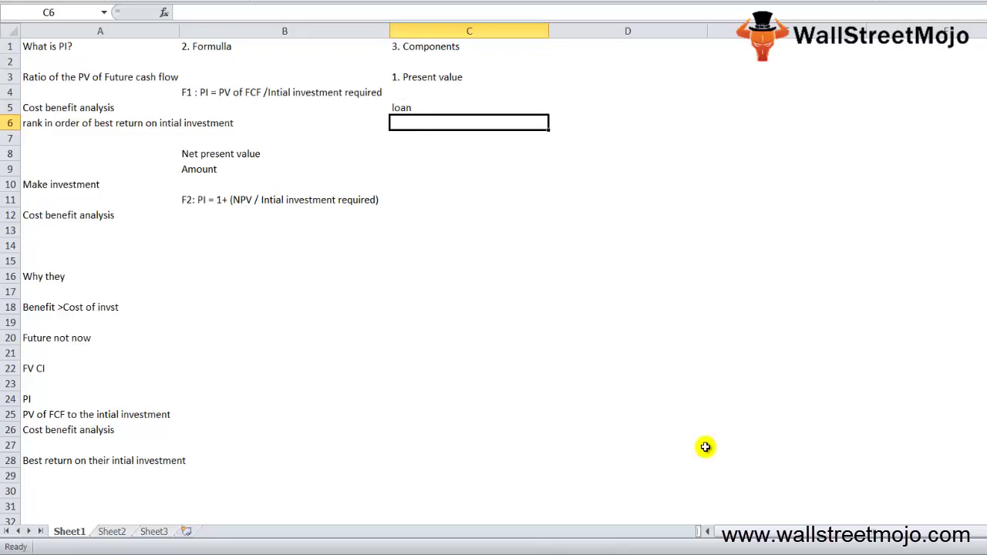
key("Return")
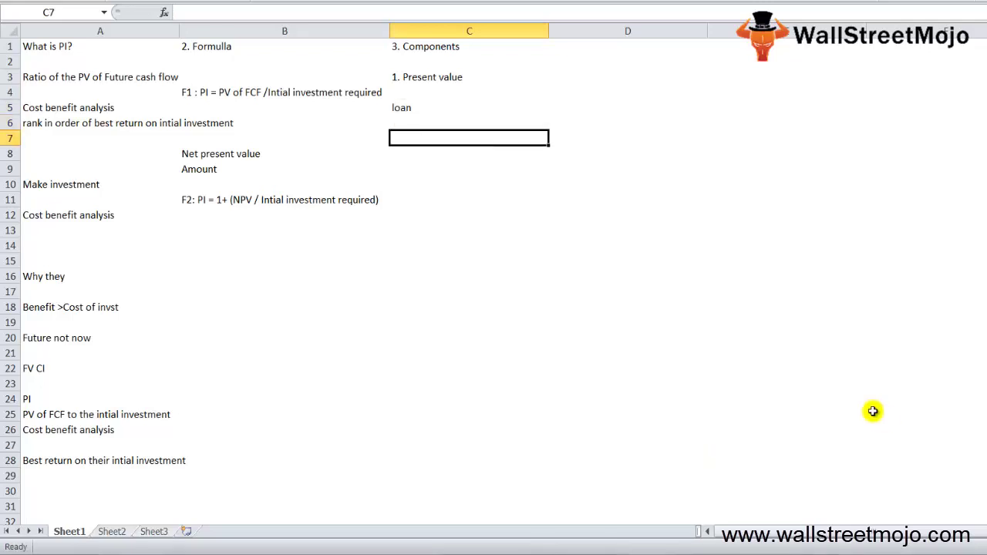
type("After a year")
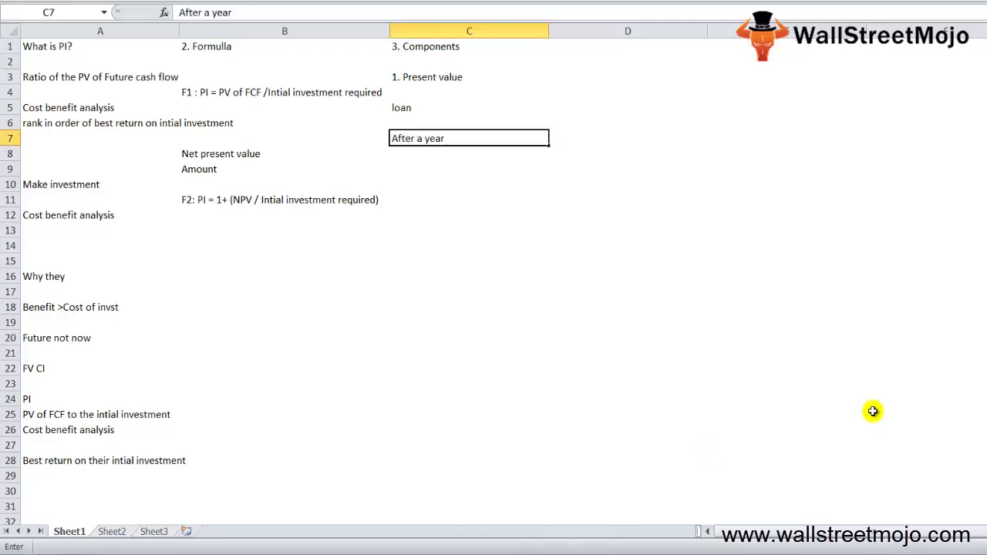
key("Return")
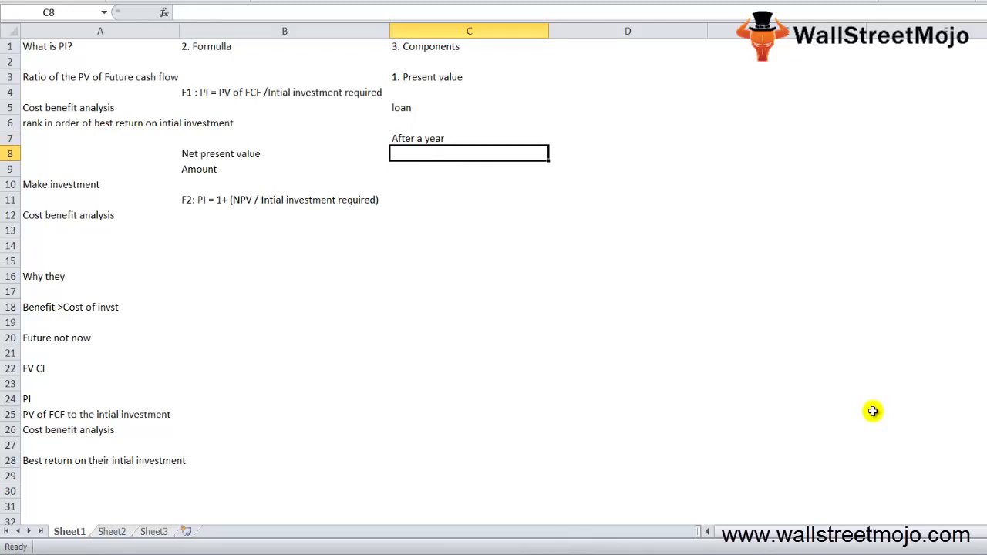
Enter the example values 10% in cell C8 and 100 in cell C10.
type("10%")
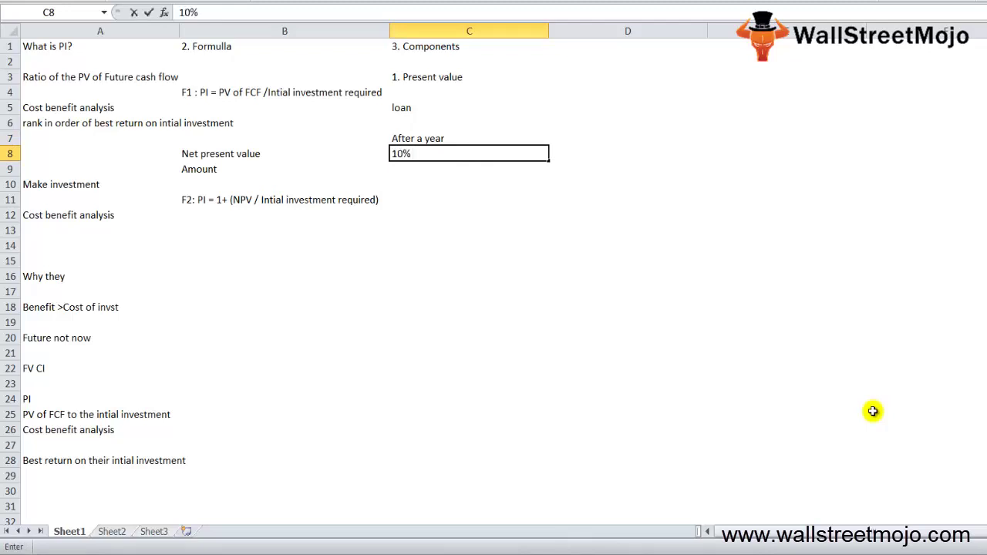
key("Return")
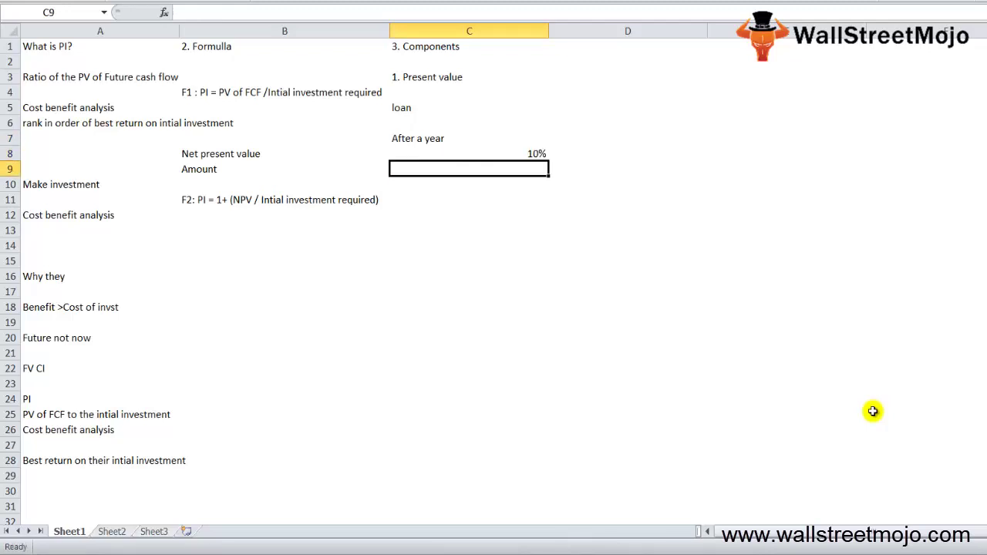
key("Return")
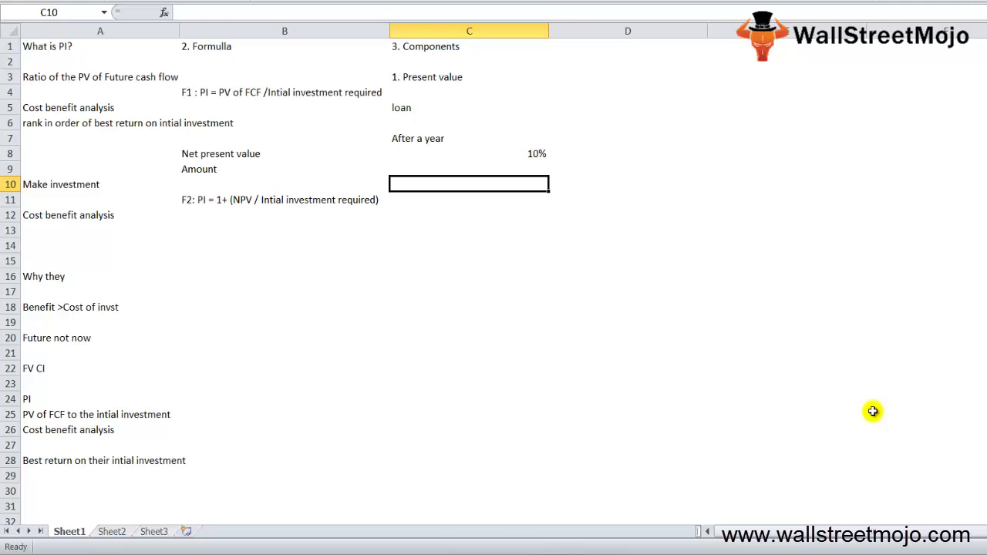
type("100")
key("Return")
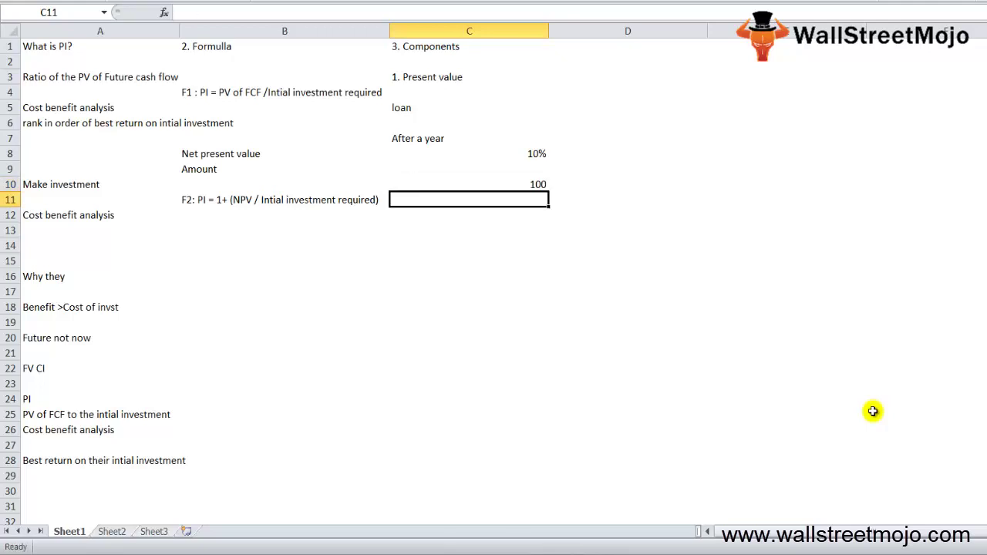
Enter the note "PV of that amount" in cell C11, directly below the value 100.
type("PC")
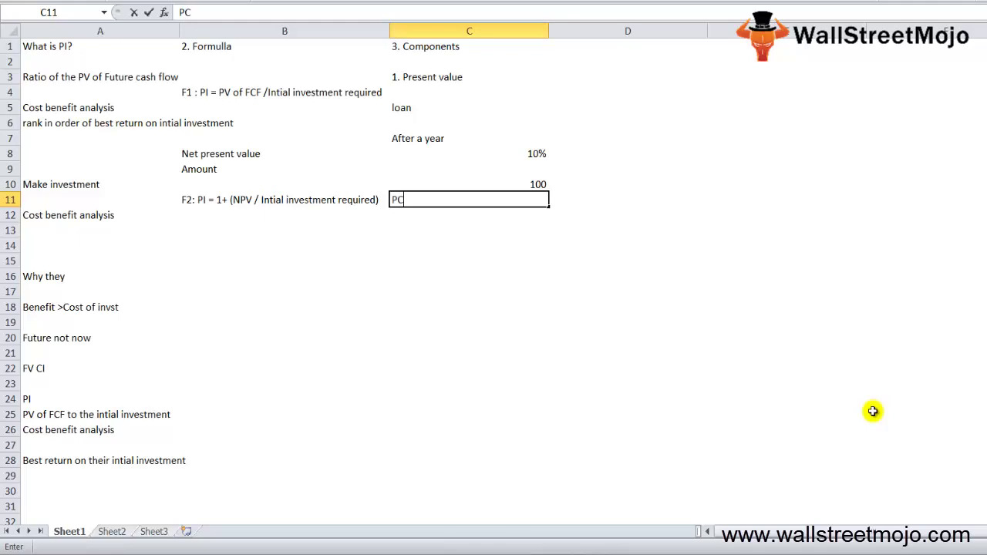
key("BackSpace")
type("V of that amaoun")
key("BackSpace")
key("BackSpace")
key("BackSpace")
key("BackSpace")
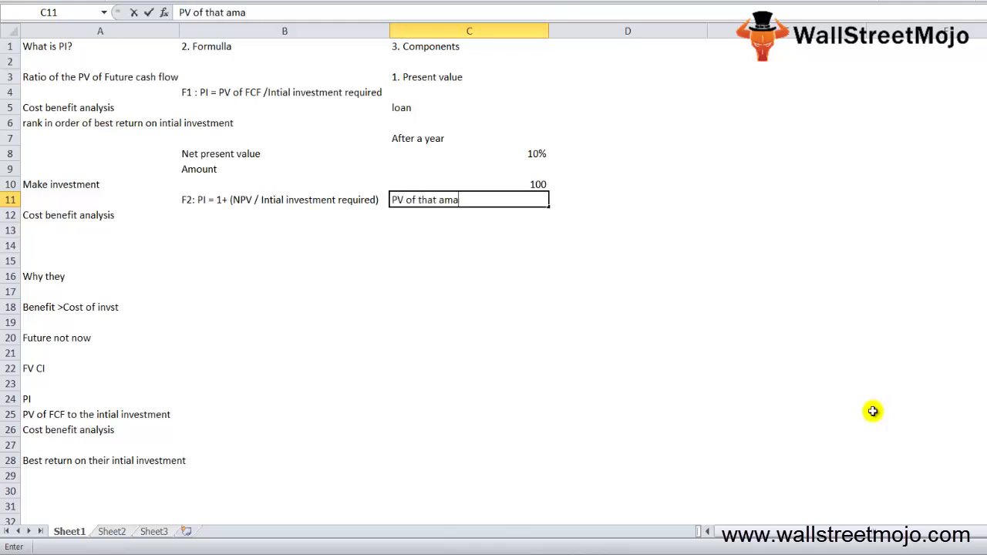
type("ount")
key("Return")
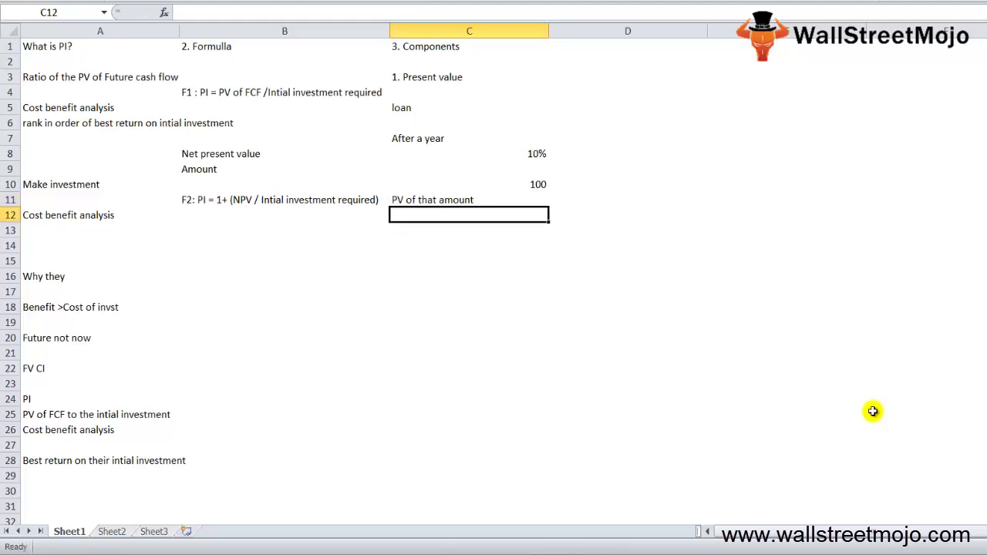
Enter the present value formula as text in cell C14: "PV = FV /(1+r)^n".
key("Down")
key("Down")
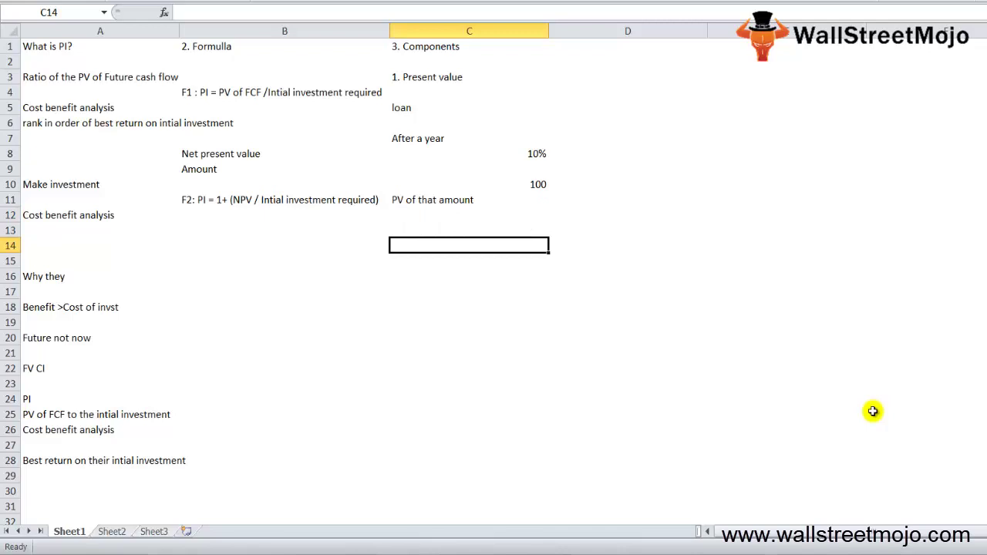
type("PV")
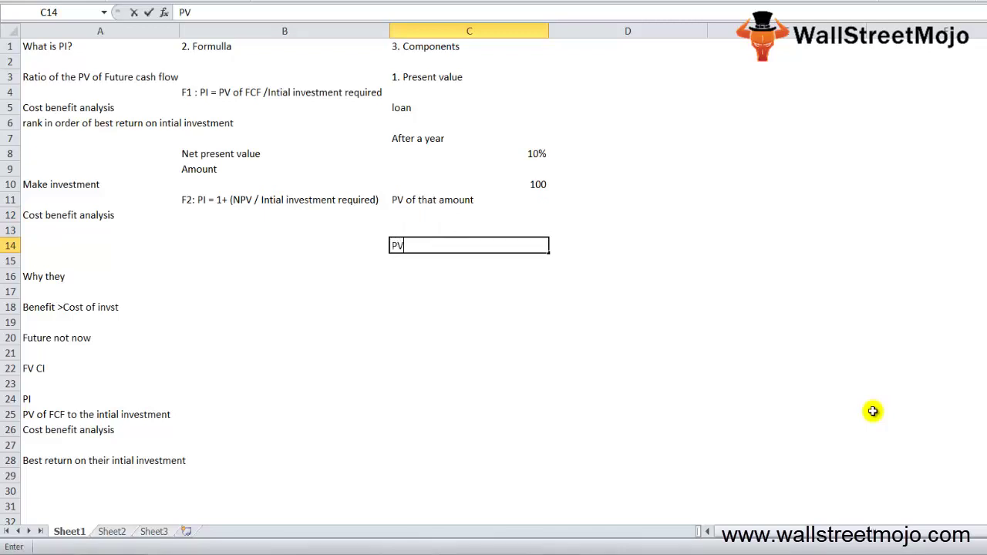
type(" = FV /(1+R")
key("BackSpace")
type("r)")
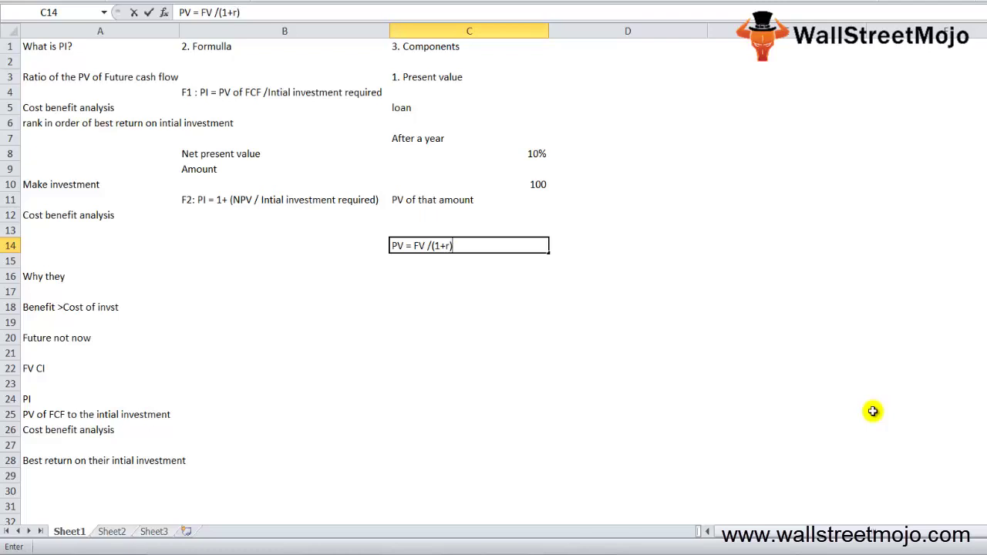
type("^n")
key("Return")
Enter the notes "1 principal" in cell C15 and "I interest" in cell C16, below the PV formula.
type("1")
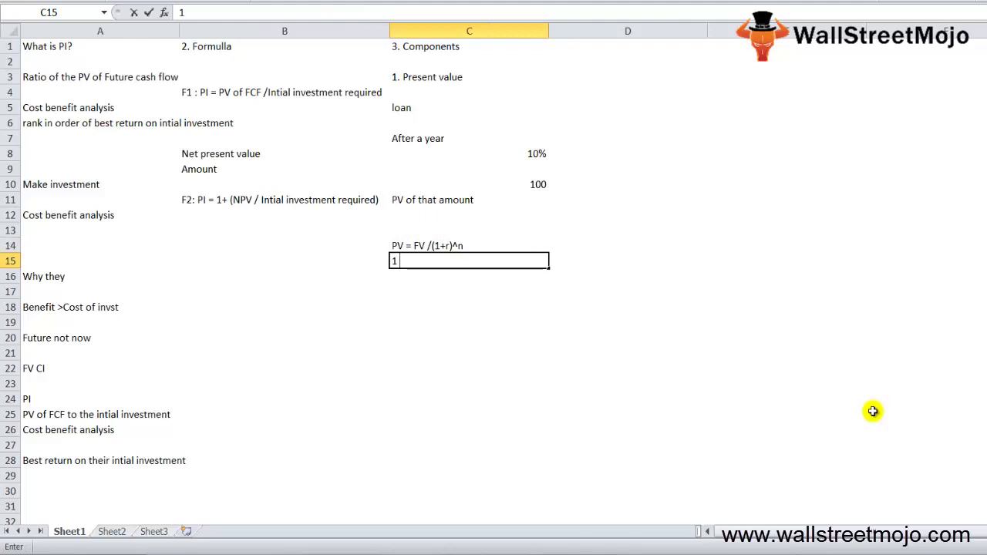
type(" principal")
key("Return")
type("I")
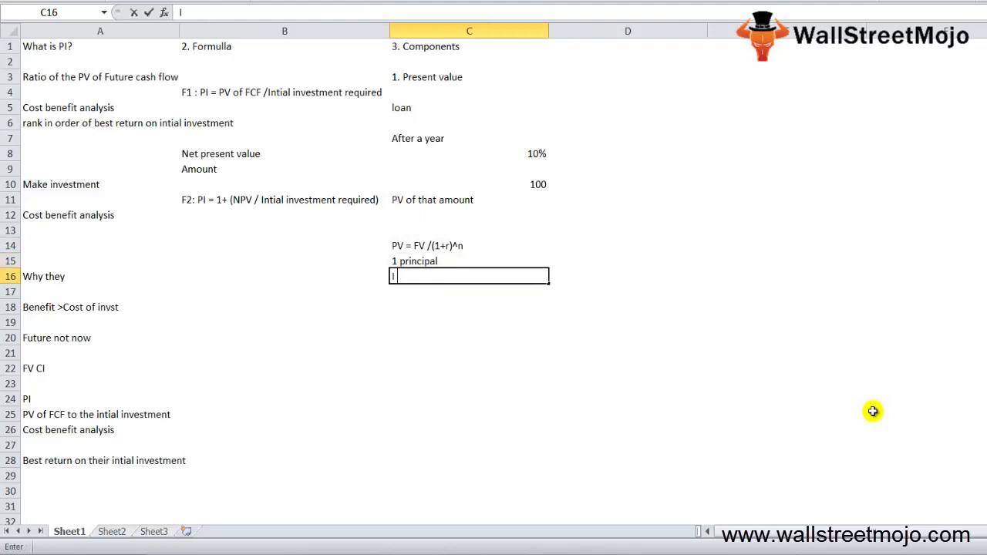
type(" interest")
key("Return")
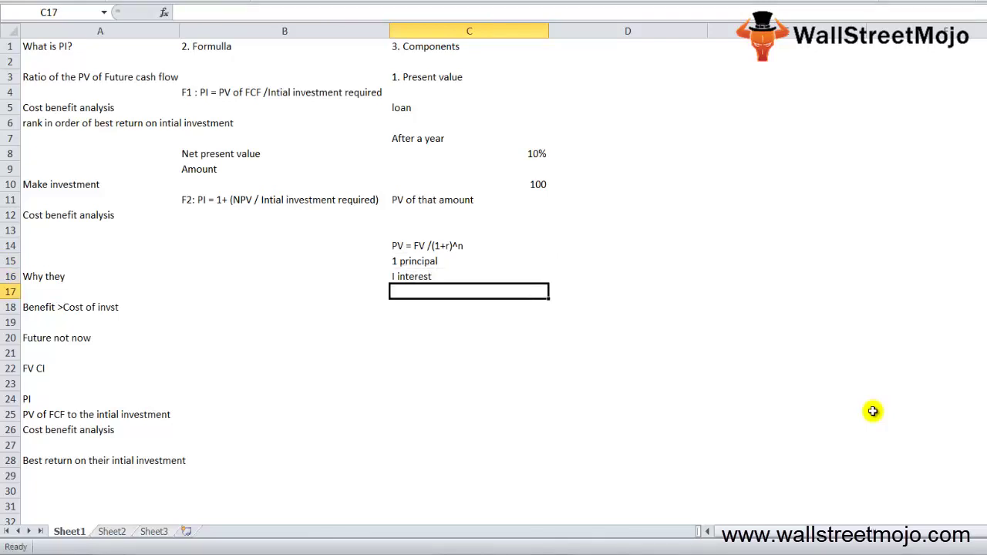
Enter the note "loan" in cell C18, below the interest note.
key("Down")
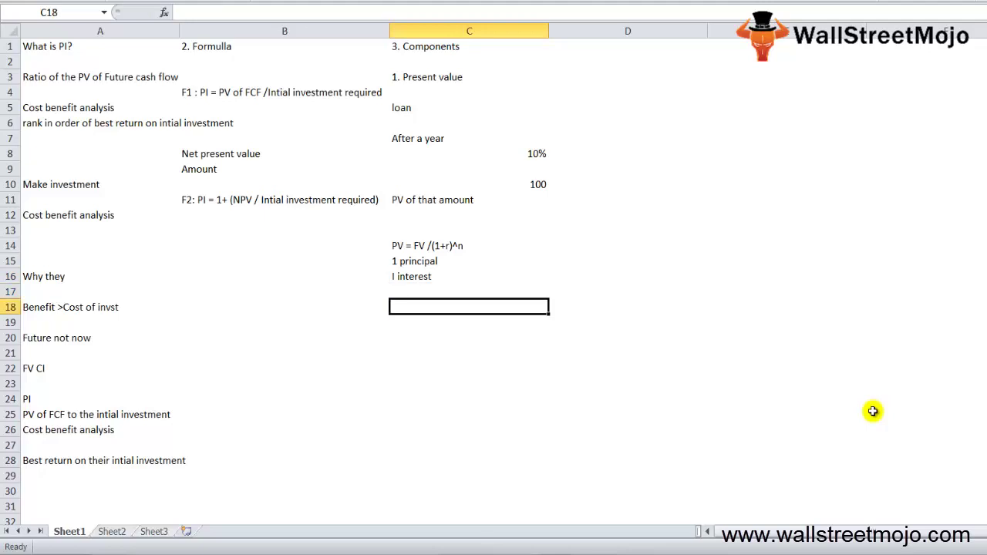
type("loan")
key("Return")
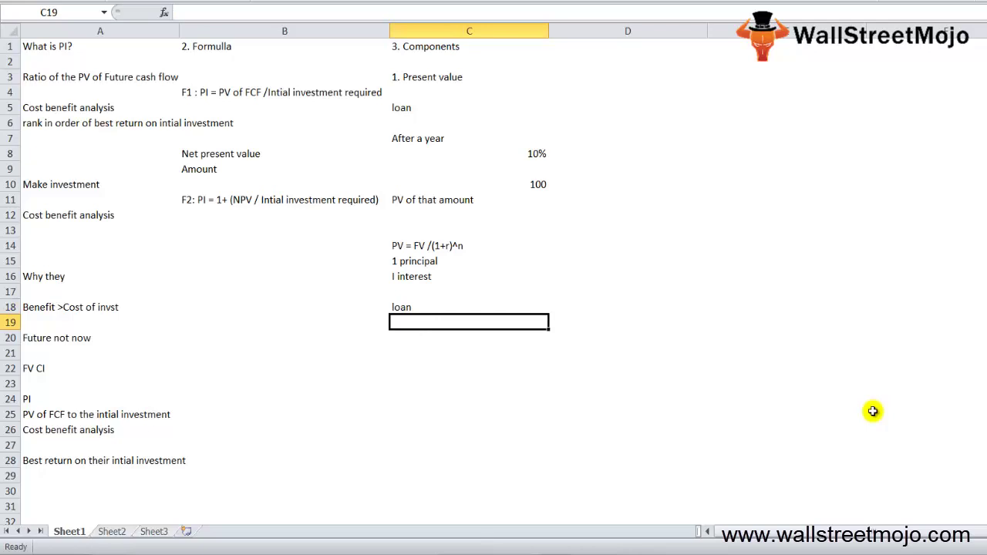
key("Down")
type("PV")
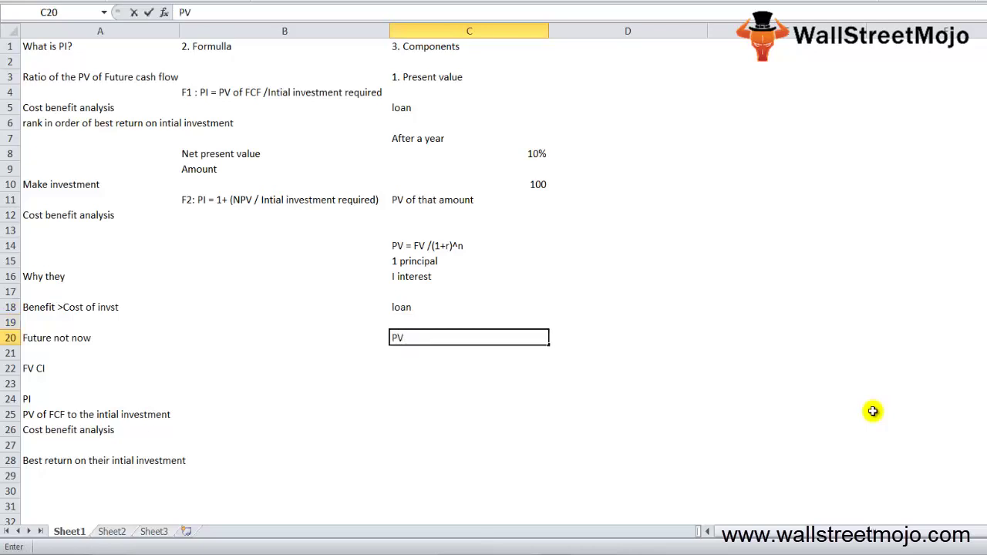
type(" = FV")
key("Escape")
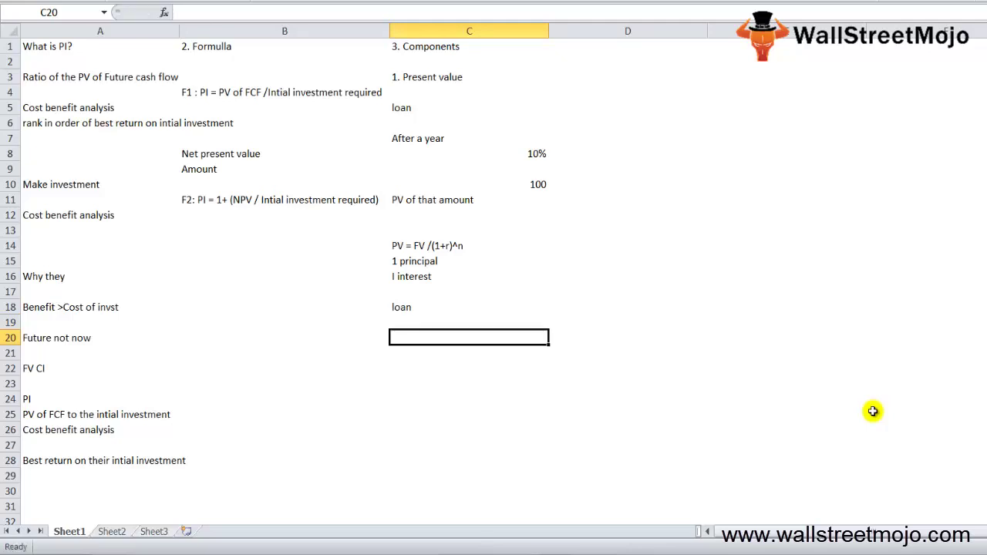
Calculate the present value of the example in cell C20 with the formula =100/(1+0.1)^1.
type("=100")
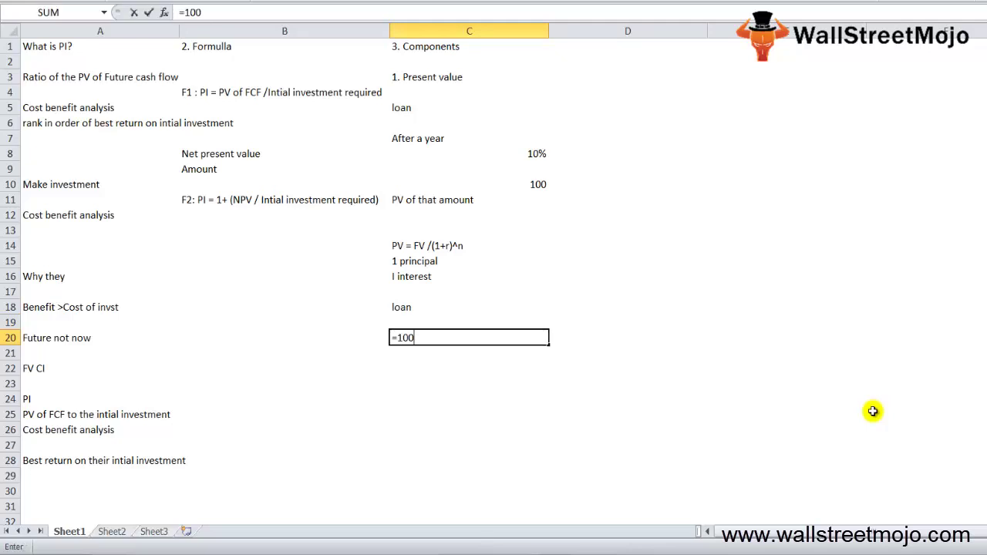
type("/(1+0.1)^1")
key("Return")
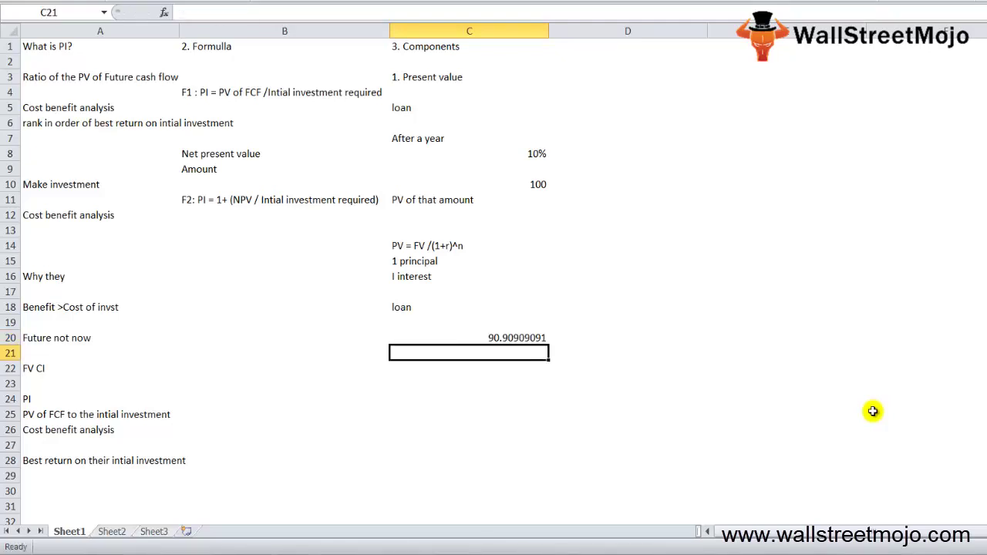
key("Up")
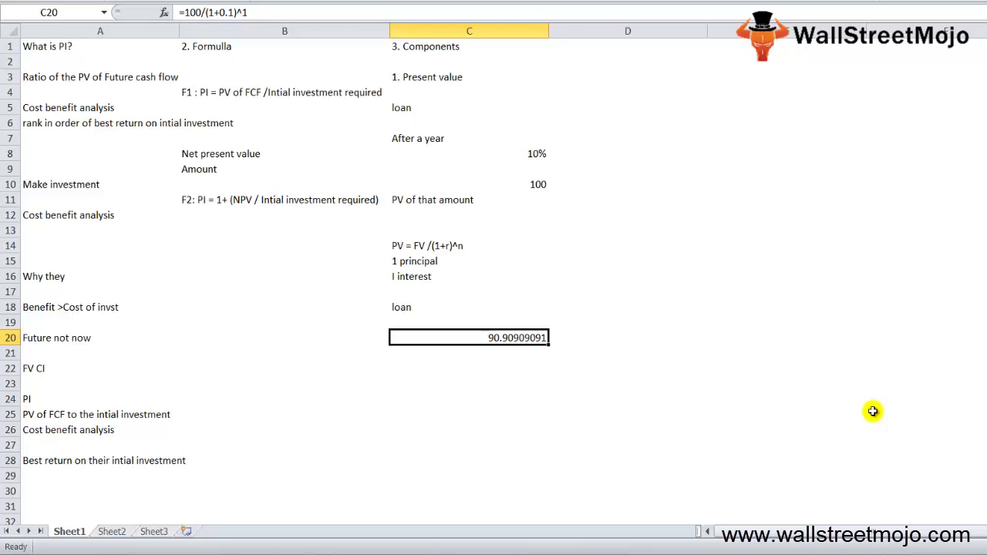
Enter the component headings "2. Intial investment" in cell C22 and "3. NPV" in cell C24.
key("Down")
key("Down")
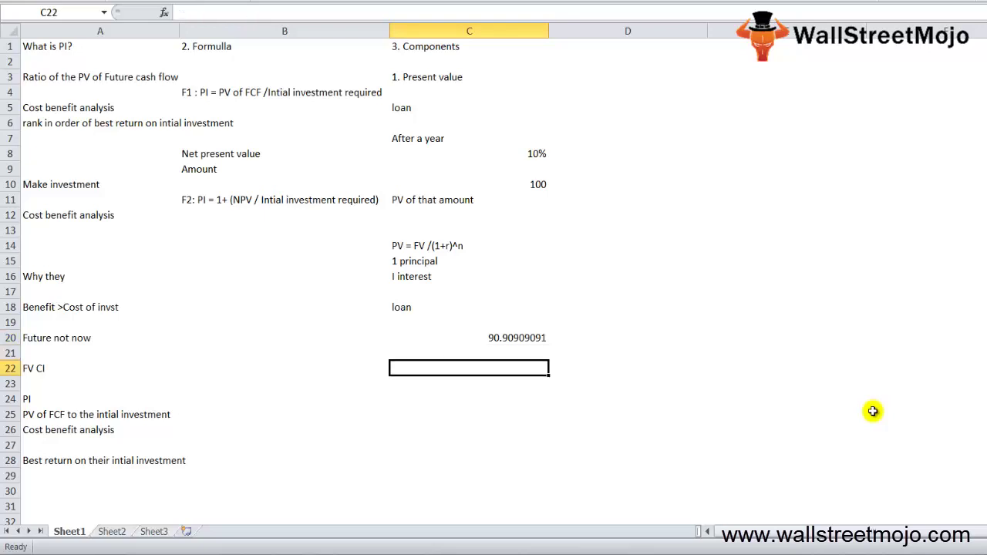
type("2. In")
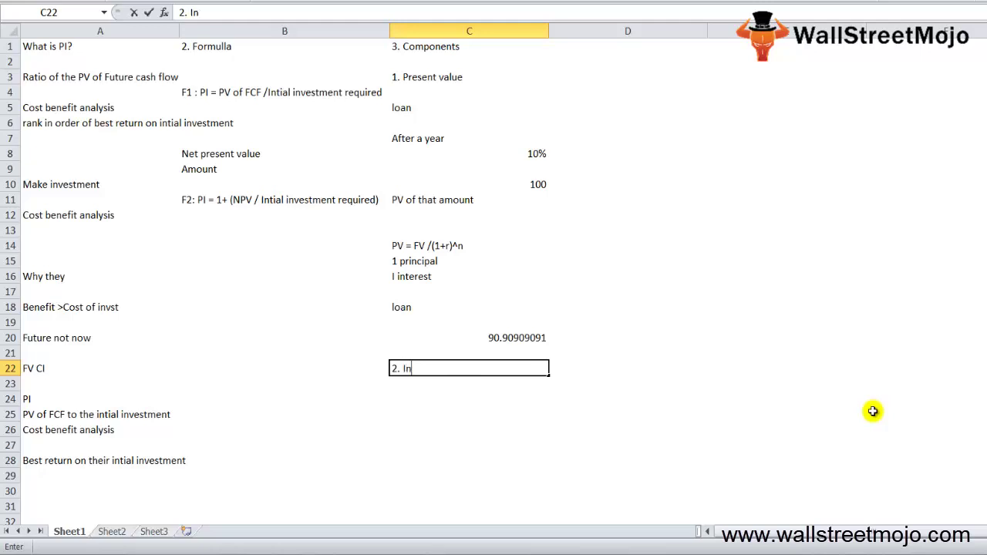
type("tial investment")
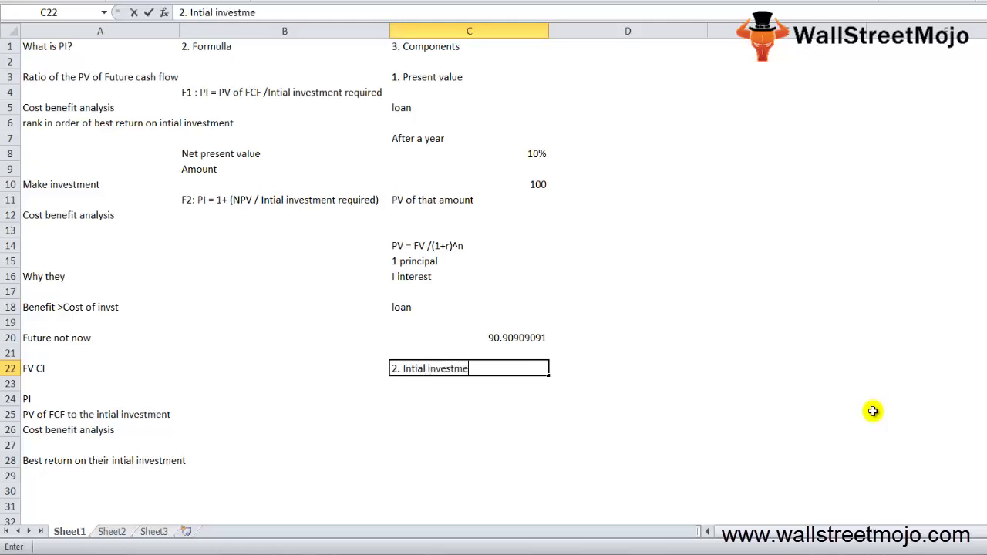
key("Return")
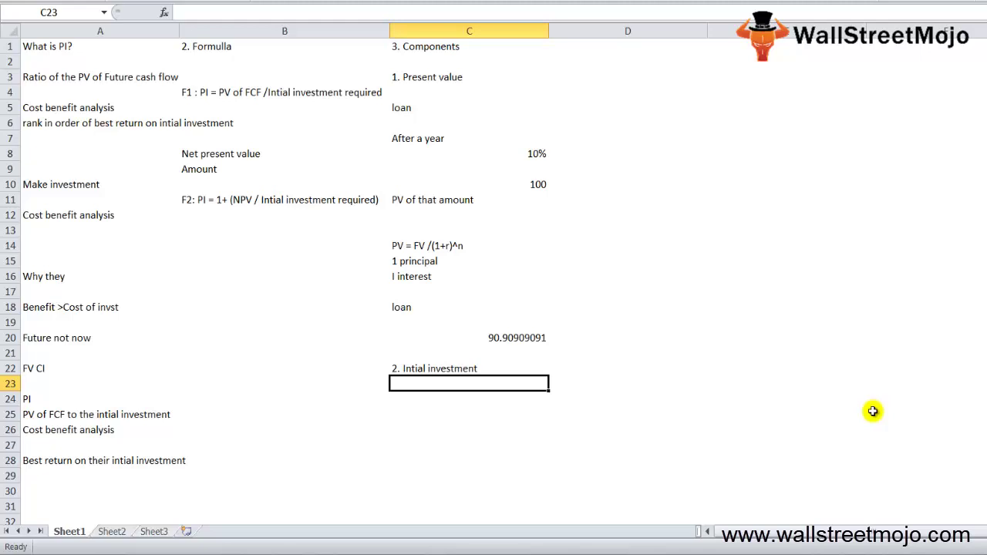
key("Down")
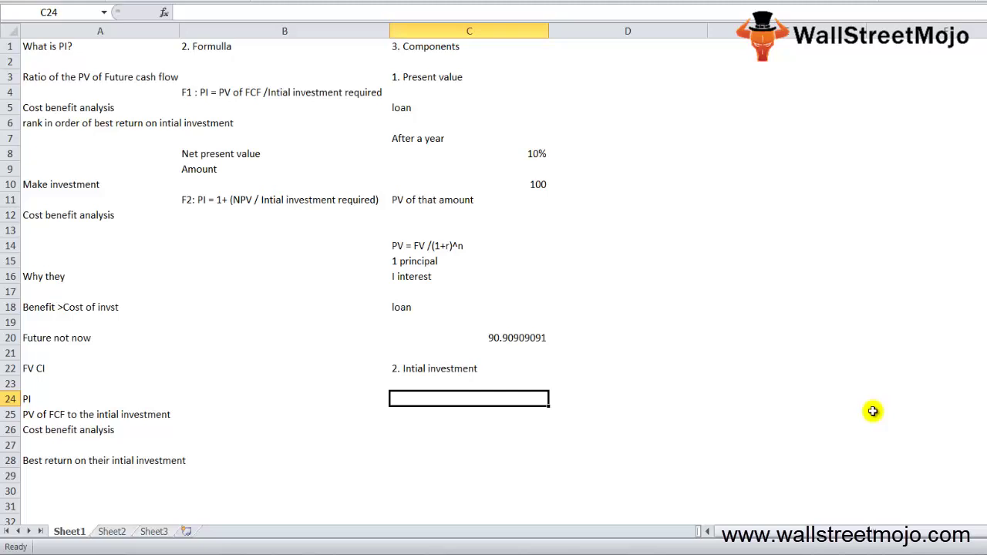
type("3. NPV")
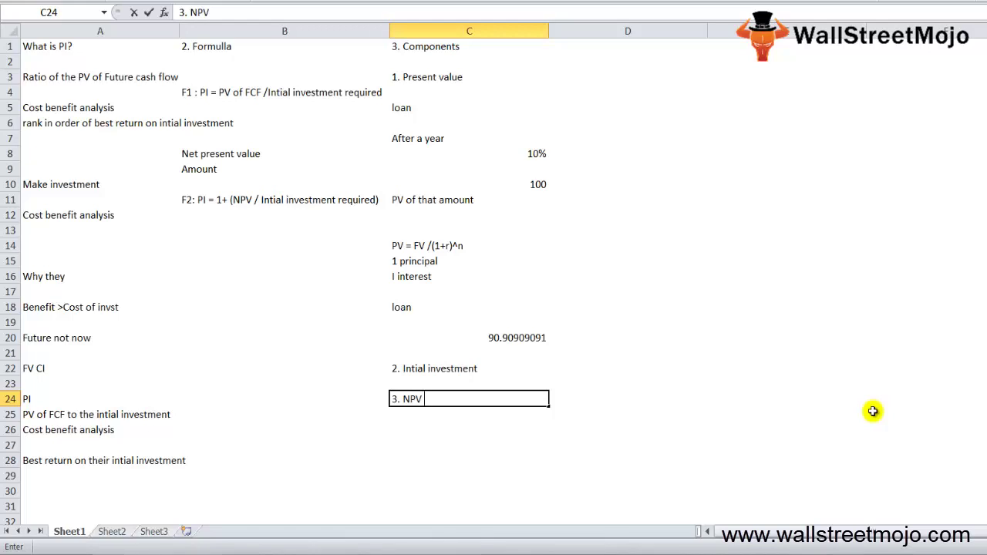
key("Return")
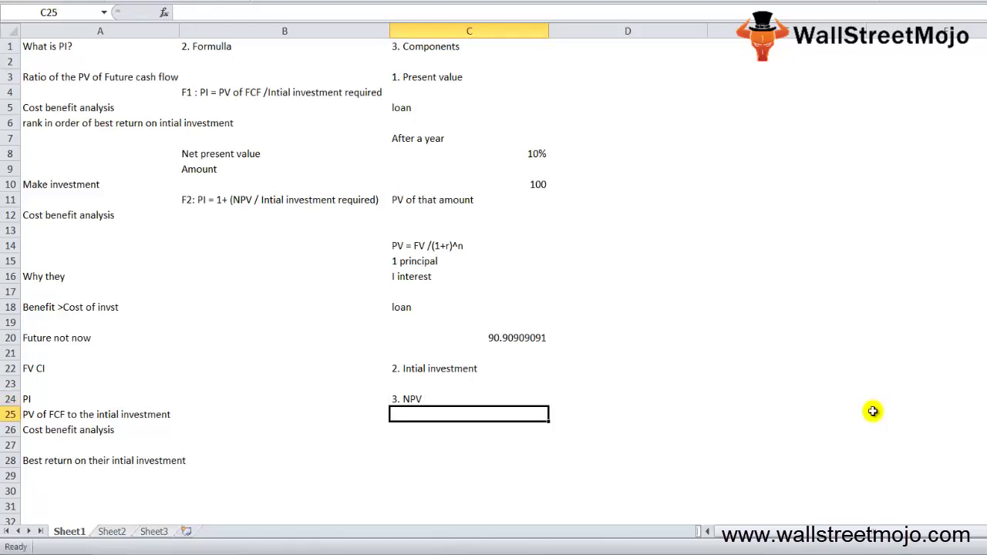
Enter the NPV definition "PVCI- PVCO" in cell C25, directly below the NPV heading.
type("pv of")
key("BackSpace")
key("BackSpace")
key("BackSpace")
key("BackSpace")
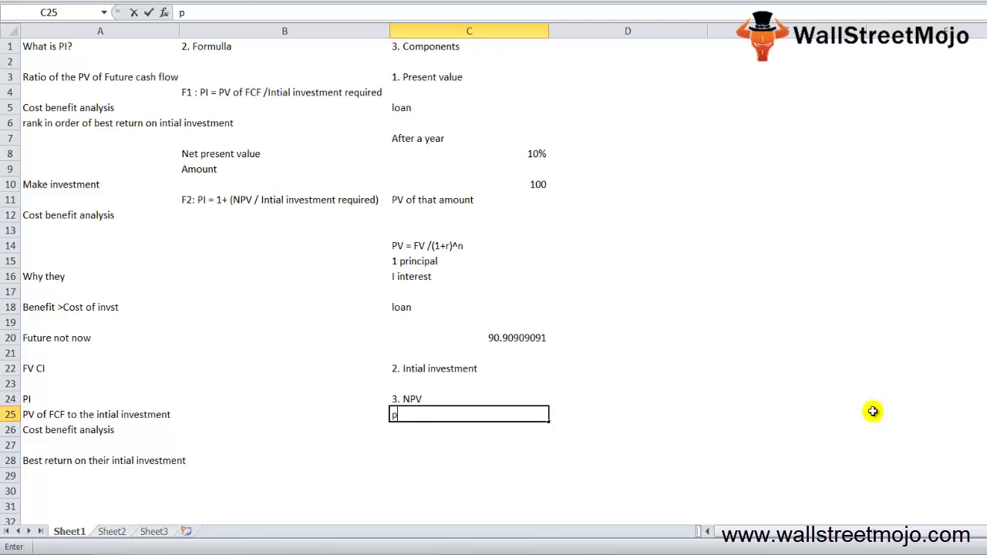
key("BackSpace")
type("PV of")
key("BackSpace")
key("BackSpace")
key("BackSpace")
type("CI- p")
key("BackSpace")
type("PVCO")
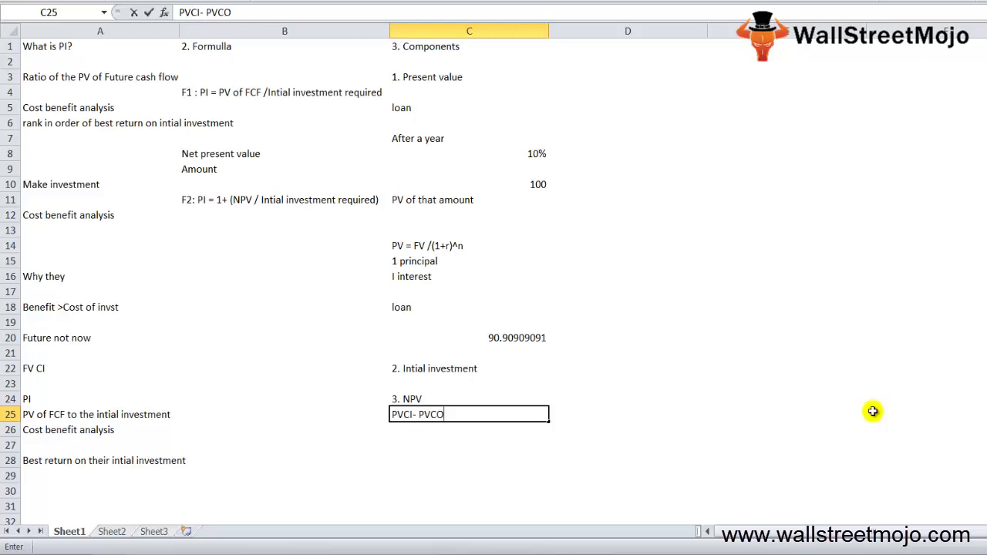
key("Return")
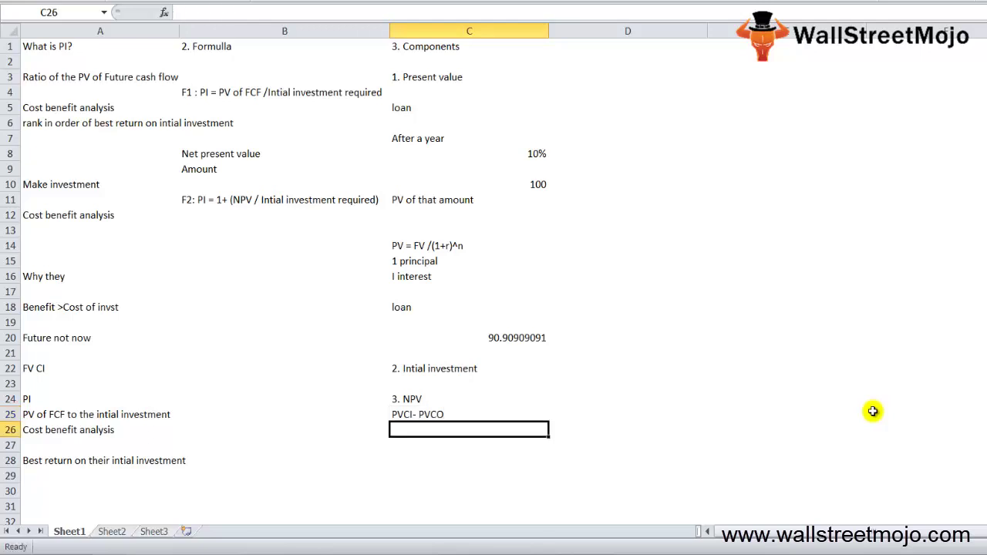
Enter the NPV example figures 1000, 900 and 100 in cells C27 to C29.
key("Return")
type("1000")
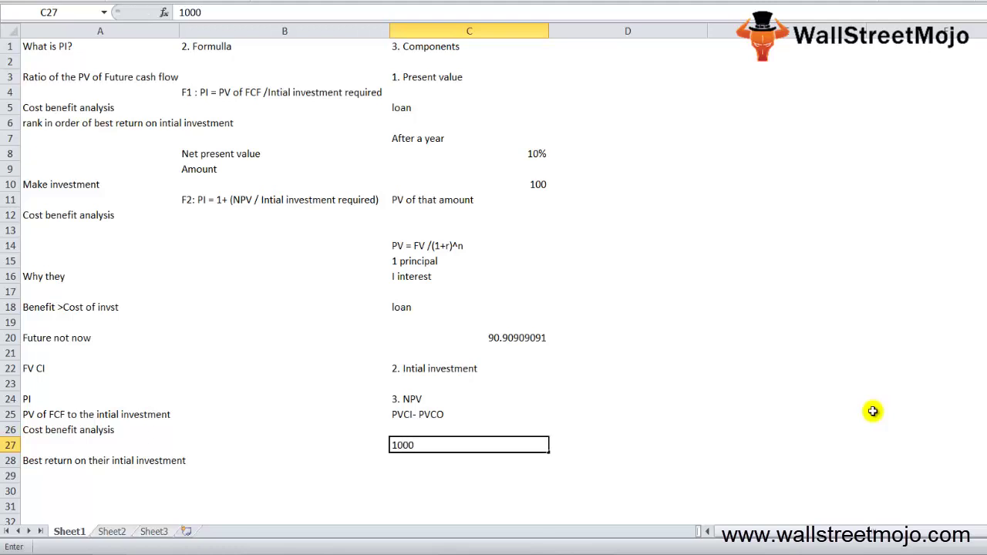
key("Return")
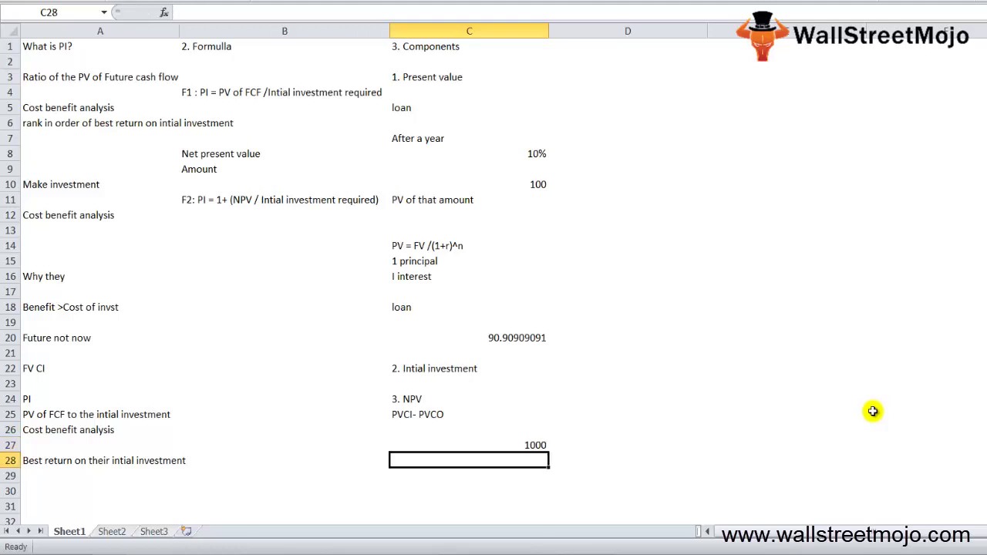
type("900")
key("Return")
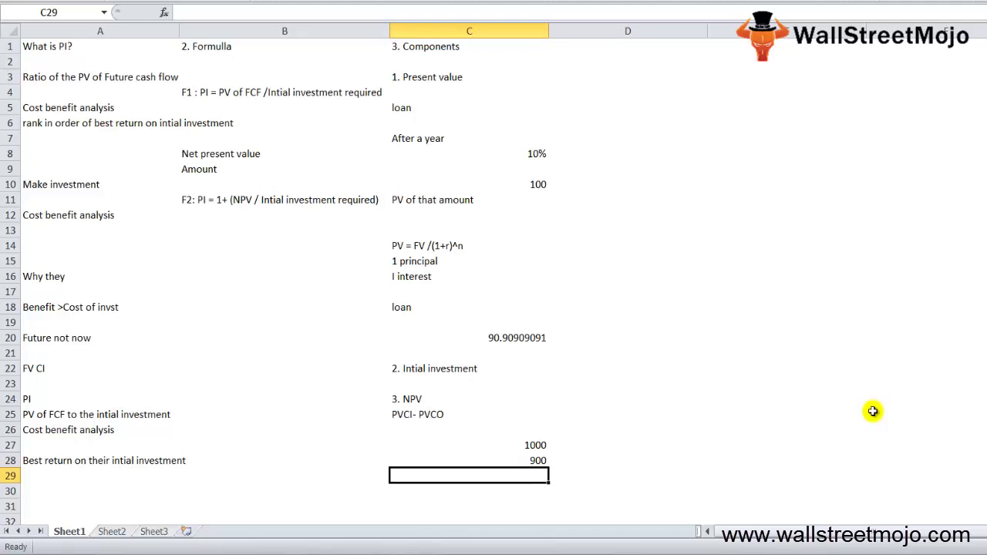
type("100")
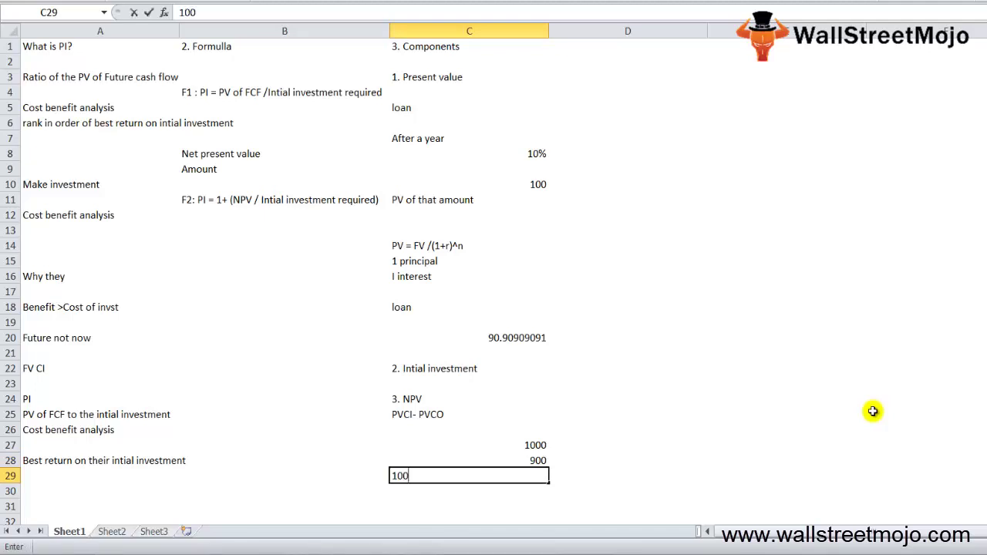
key("Return")
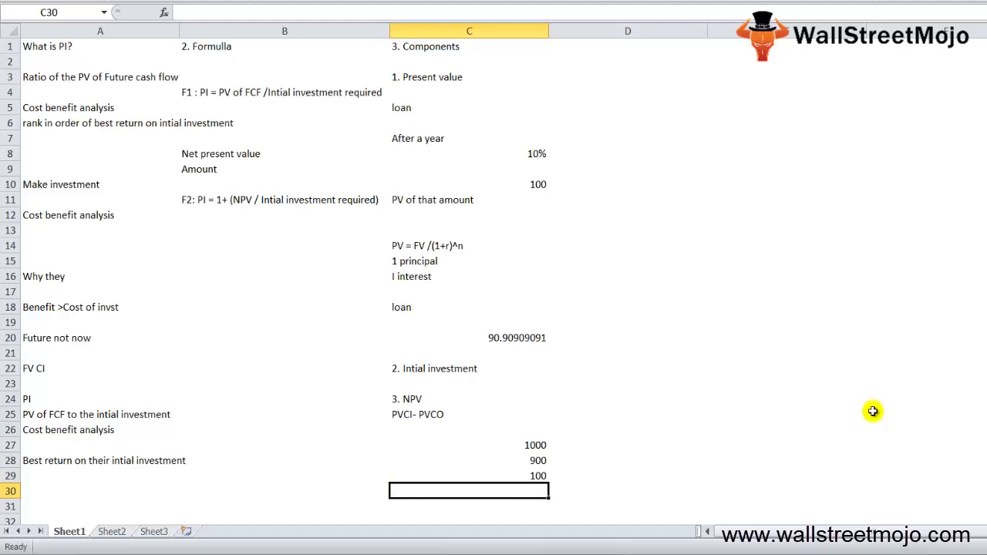
Enter the value 1 in cell D3, beside the present value heading.
key("Up")
key("Up")
key("Up")
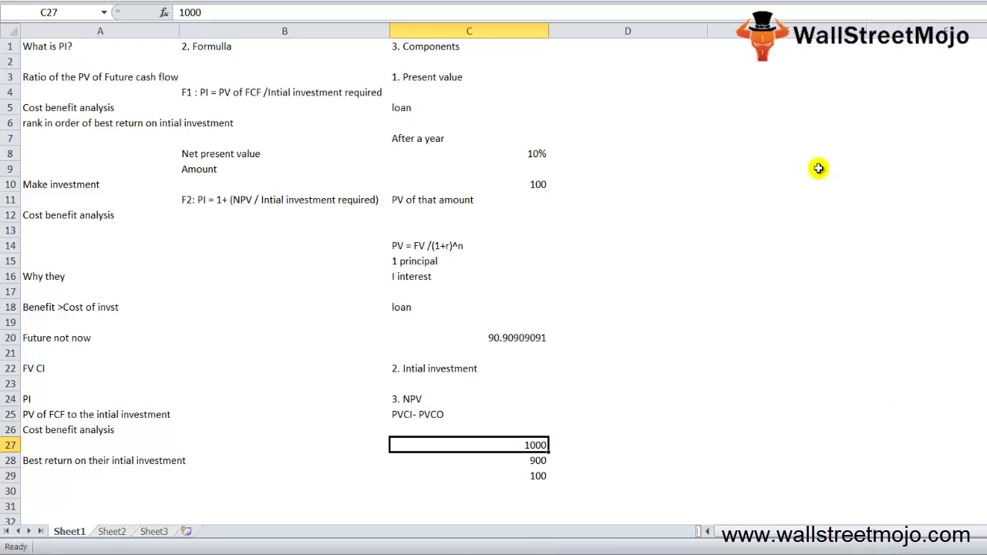
key("Up")
key("Up")
key("Up")
key("Up")
key("Up")
key("Up")
key("Up")
key("Up")
key("Up")
key("Up")
key("Up")
key("Up")
key("Up")
key("Up")
key("Up")
key("Up")
key("Up")
key("Up")
key("Up")
key("Up")
key("Right")
type("1")
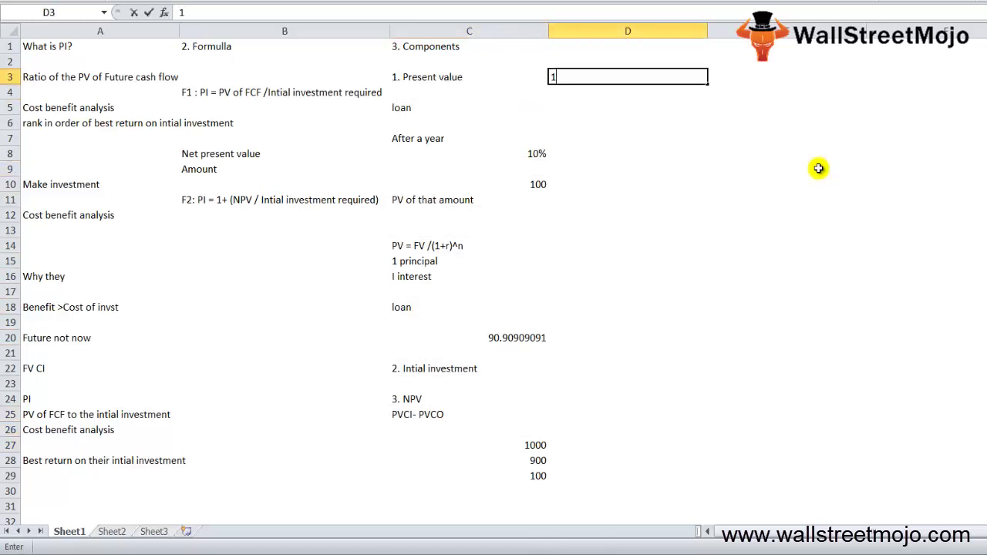
key("Return")
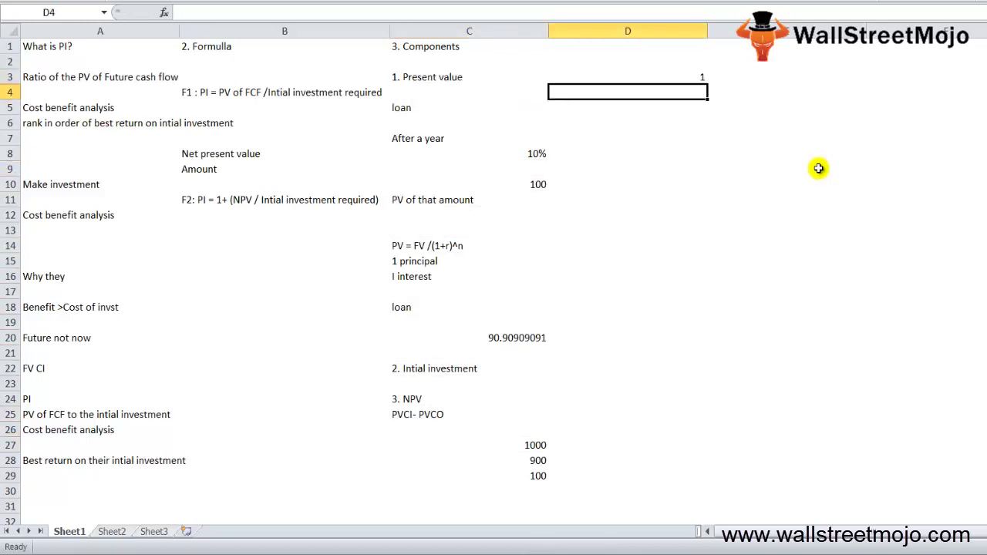
key("Up")
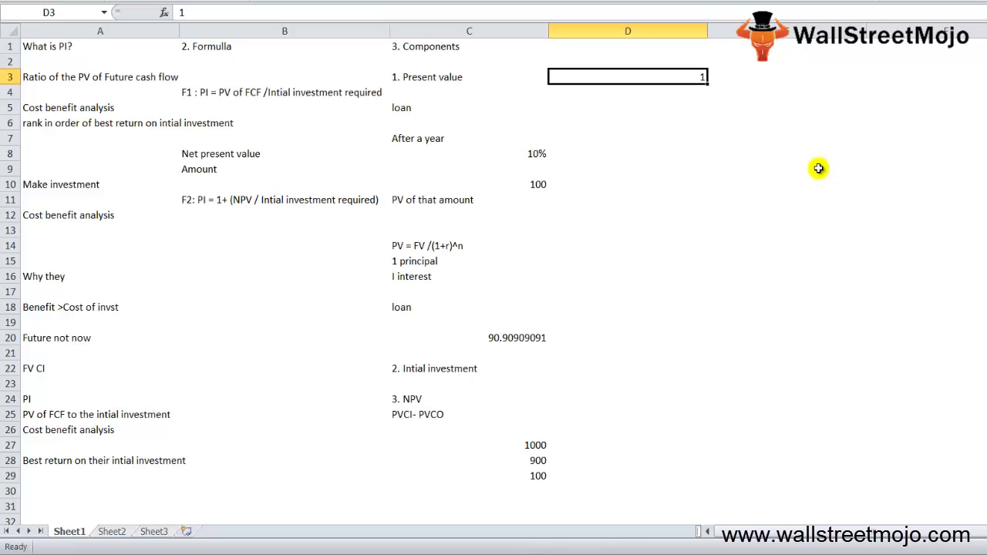
key("Return")
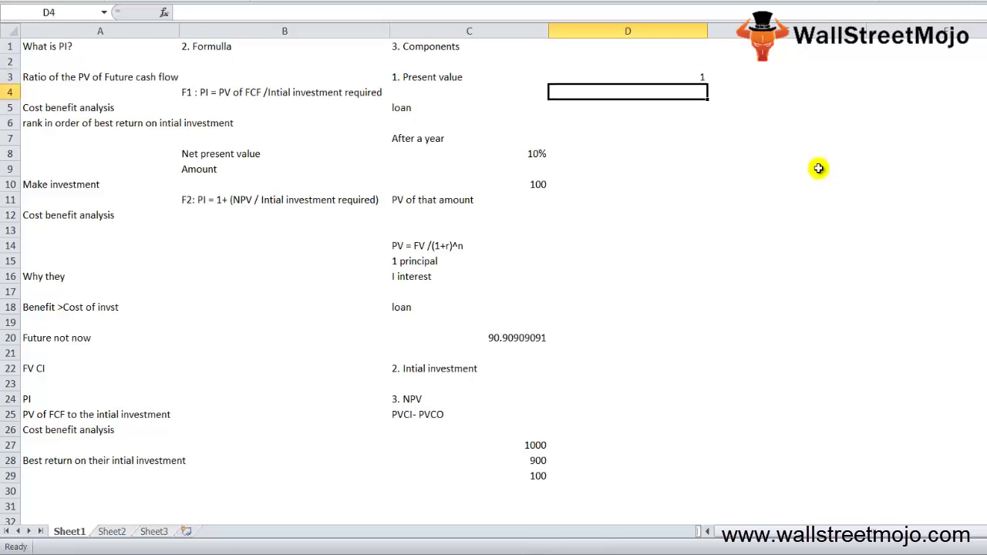
Set cell D3 to ">1" and enter "<1" in cell D4 as the PI criteria.
key("Up")
type(">1")
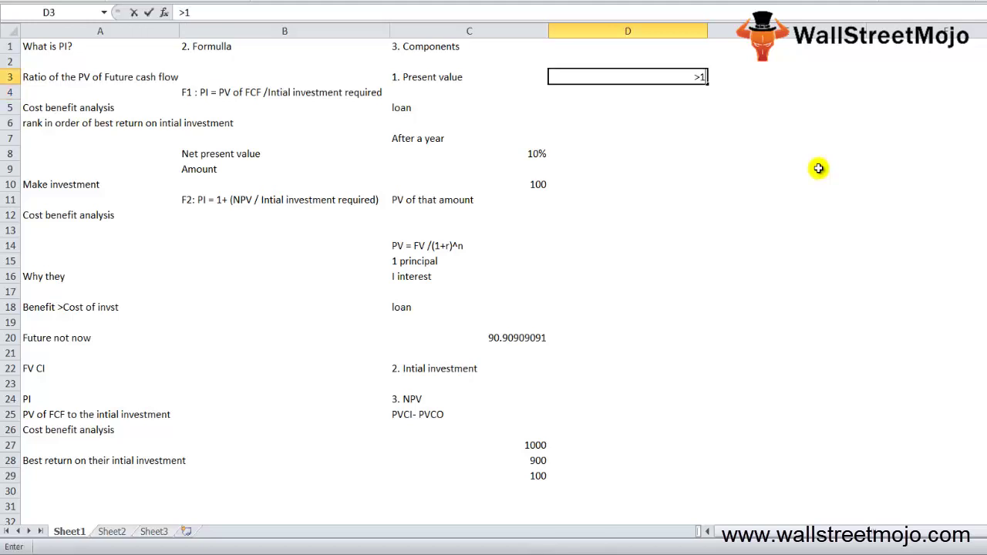
key("Return")
type("<1")
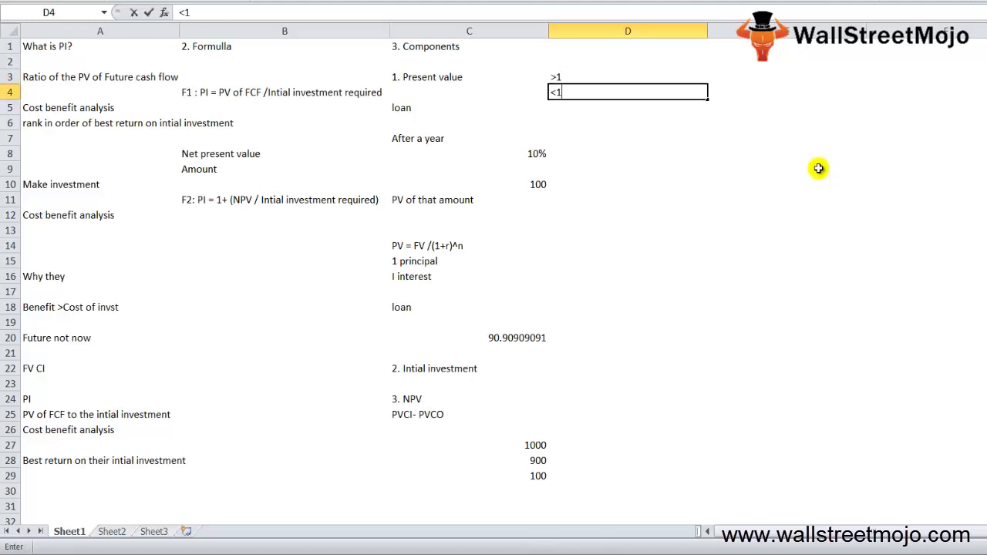
key("Return")
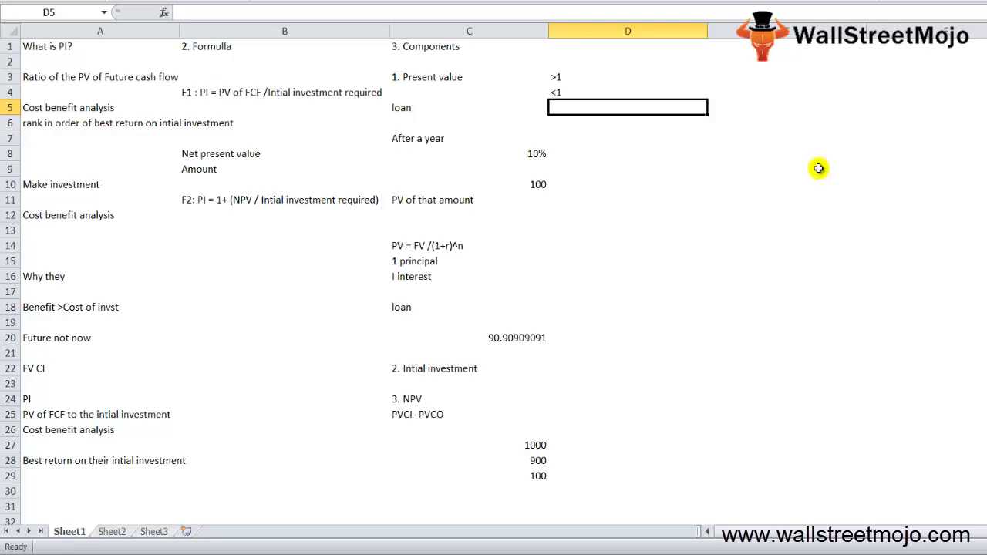
Enter the equality case as "=" in cell D6 and the value 1 in cell E6.
key("Down")
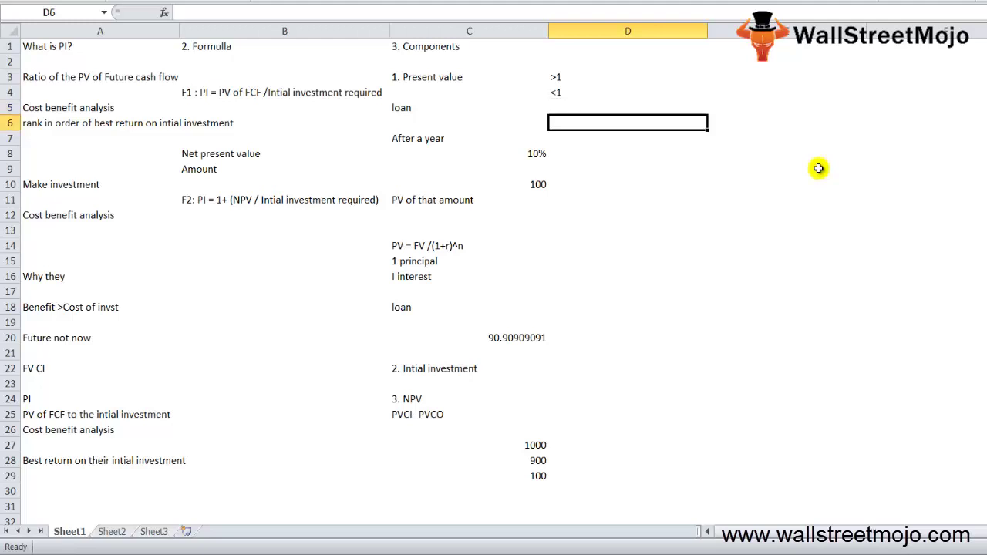
type("=1")
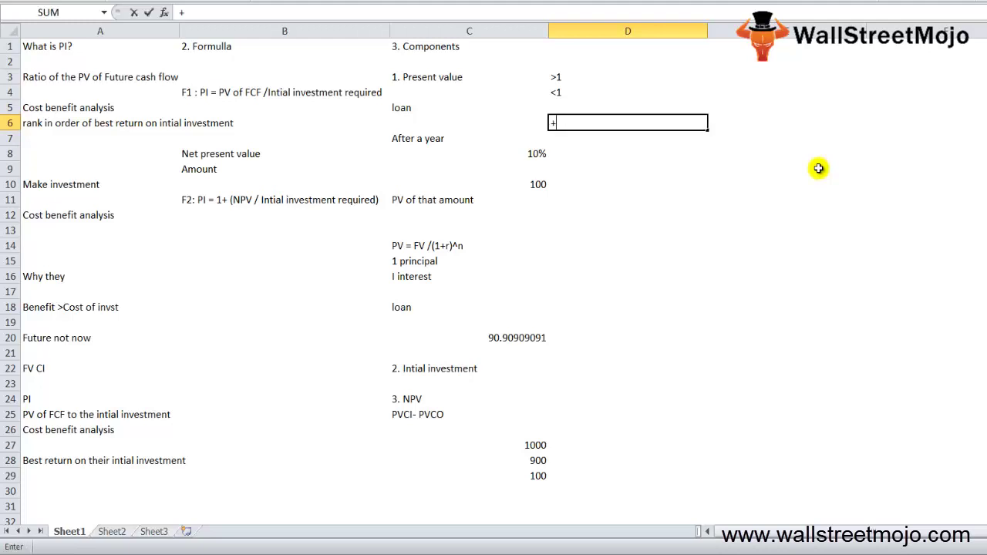
key("Return")
key("Up")
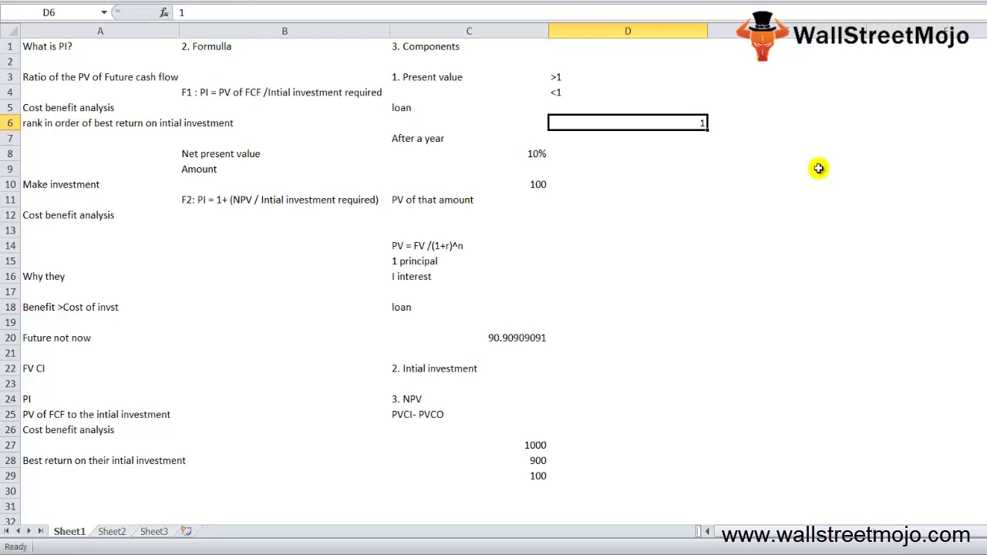
type("+")
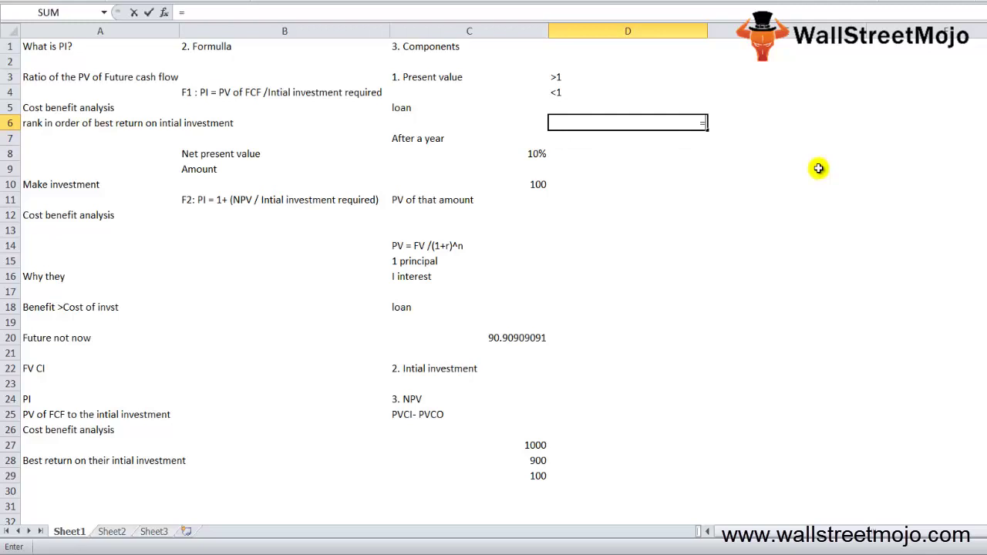
key("Return")
key("Up")
key("Right")
type("1")
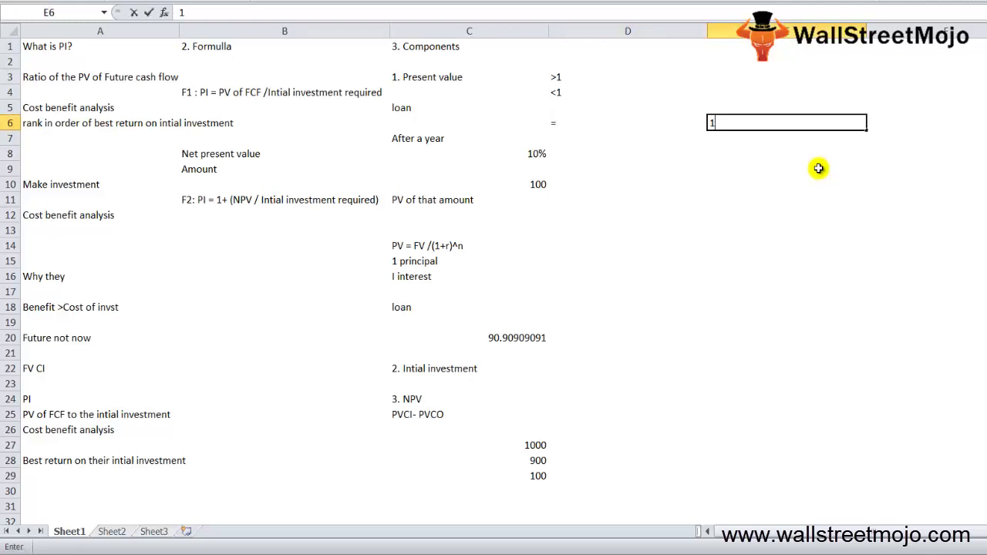
key("Return")
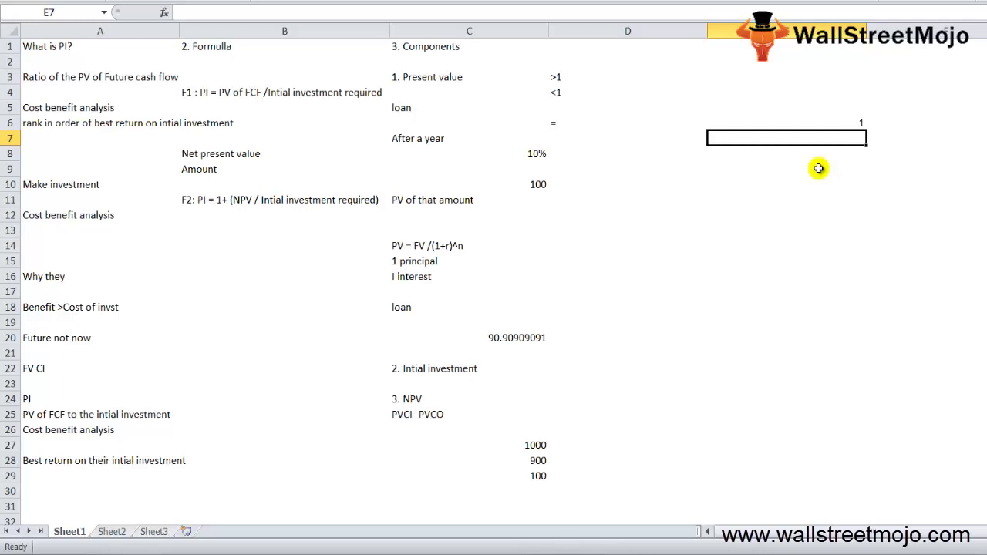
Enter the note "Invest" in cell E9.
left_click(818, 168)
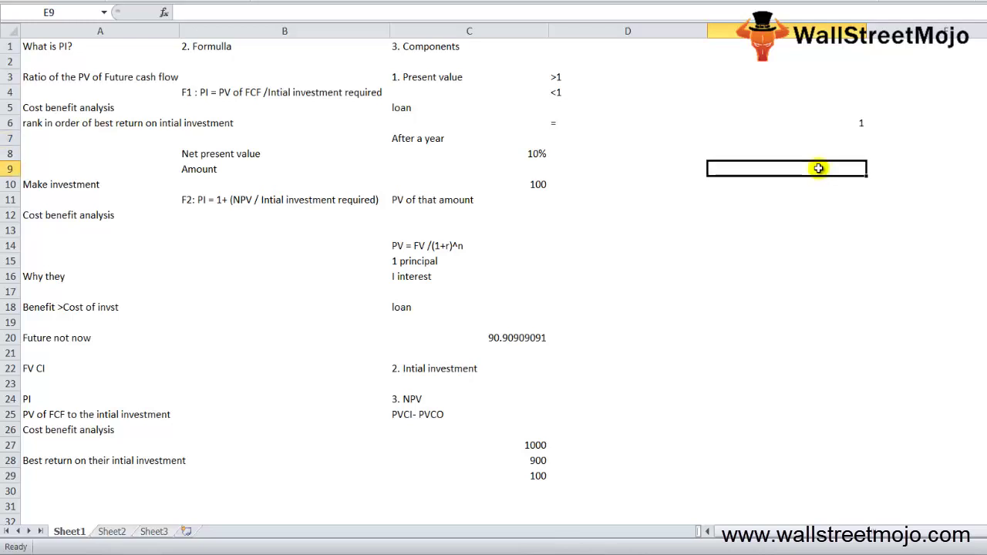
type("Invest")
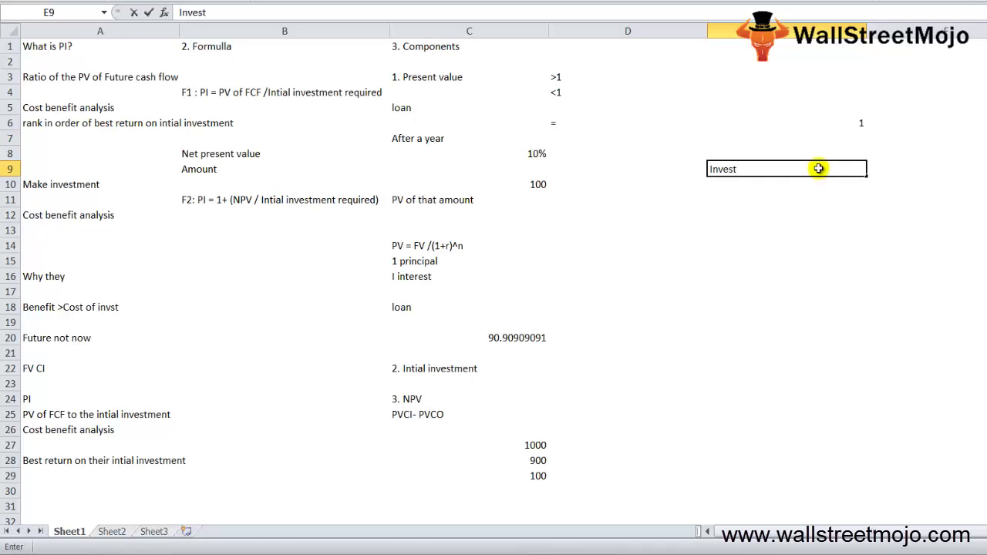
key("Return")
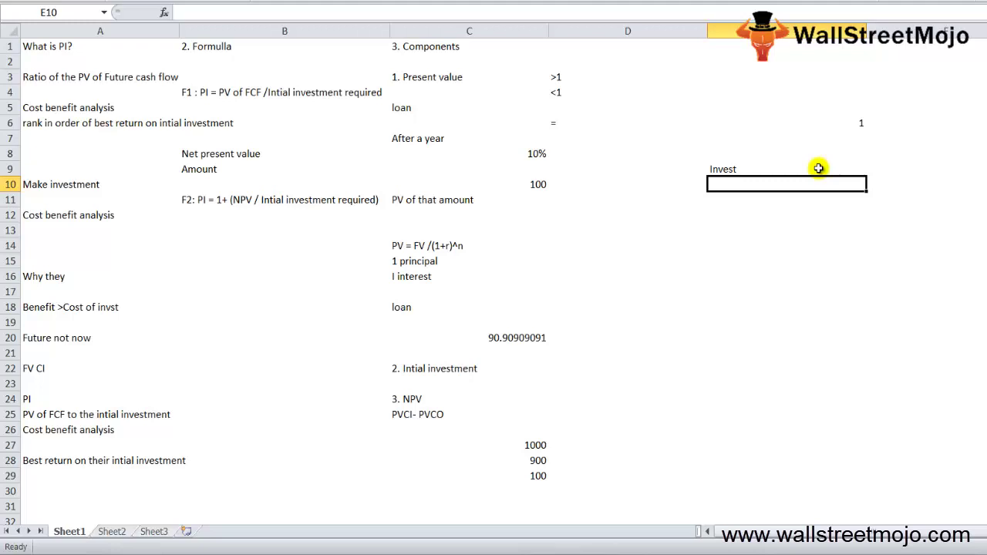
key("Return")
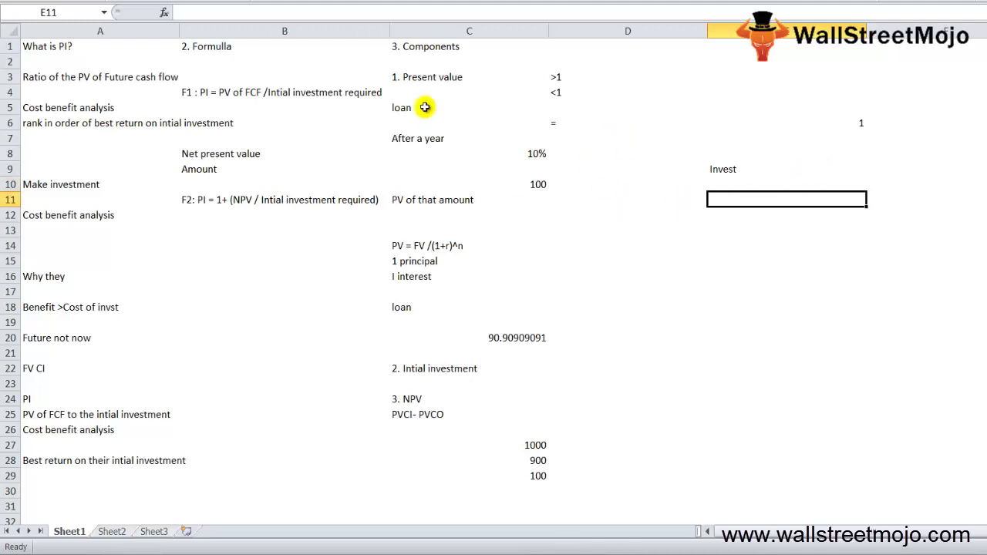